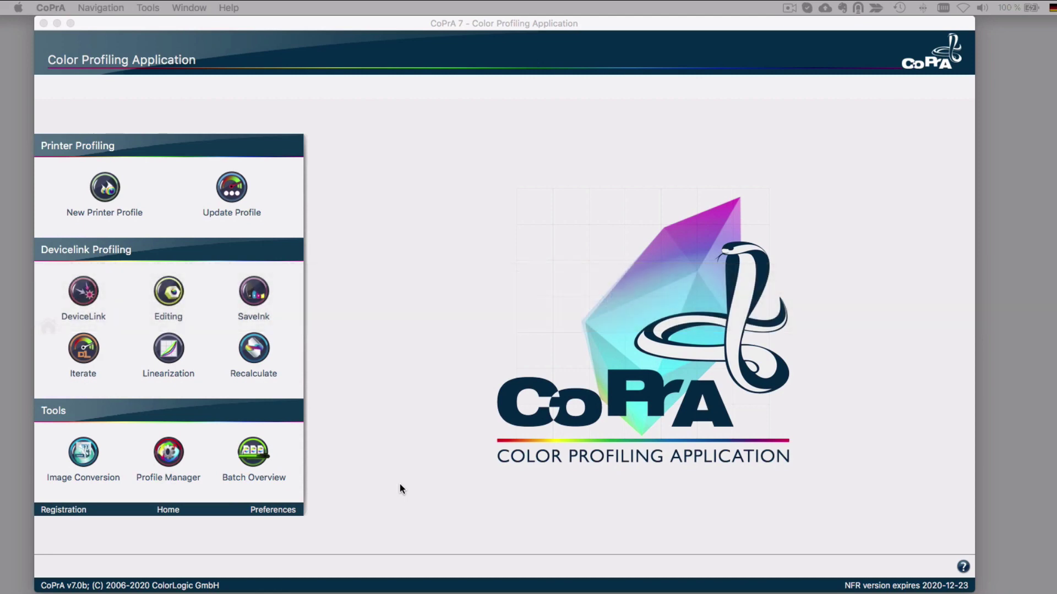
Step: Open Image Conversion and browse its recently used image files
click(82, 455)
click(118, 178)
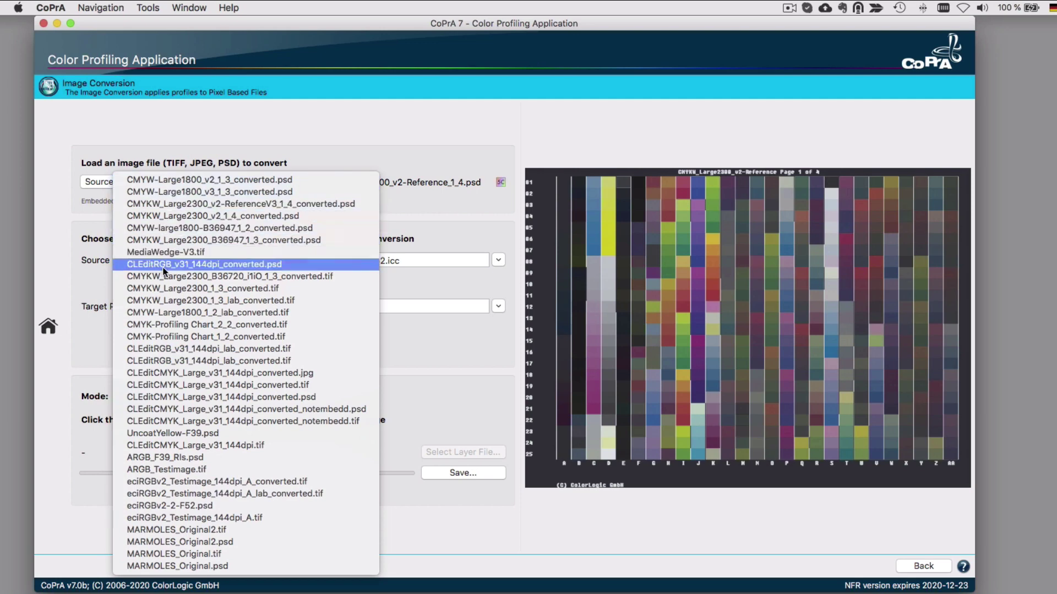
click(49, 327)
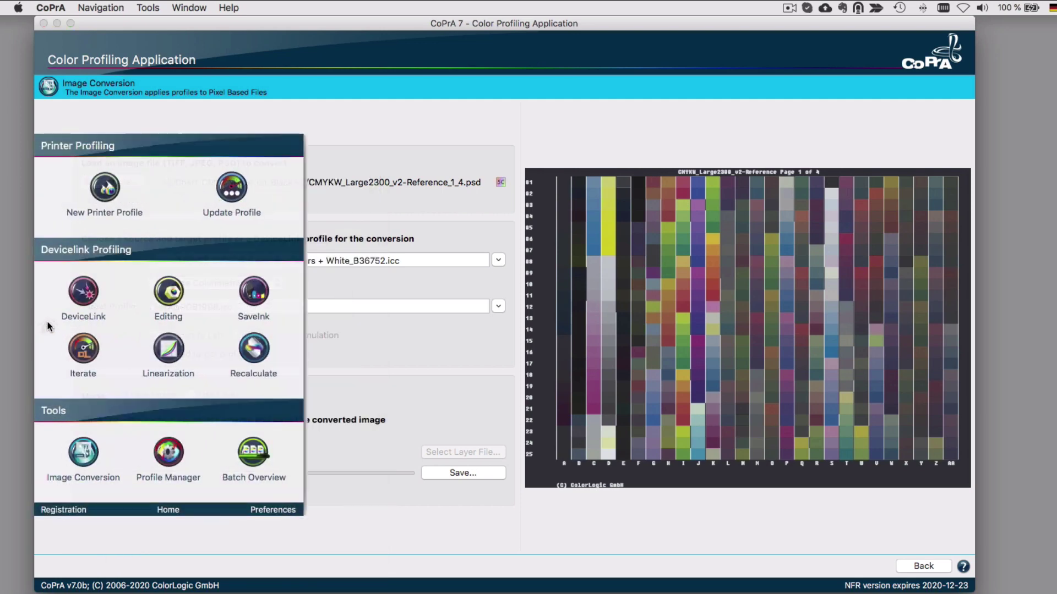
Step: Start a new printer profile and load the 7C Indigo Spectral Data measurements
click(105, 191)
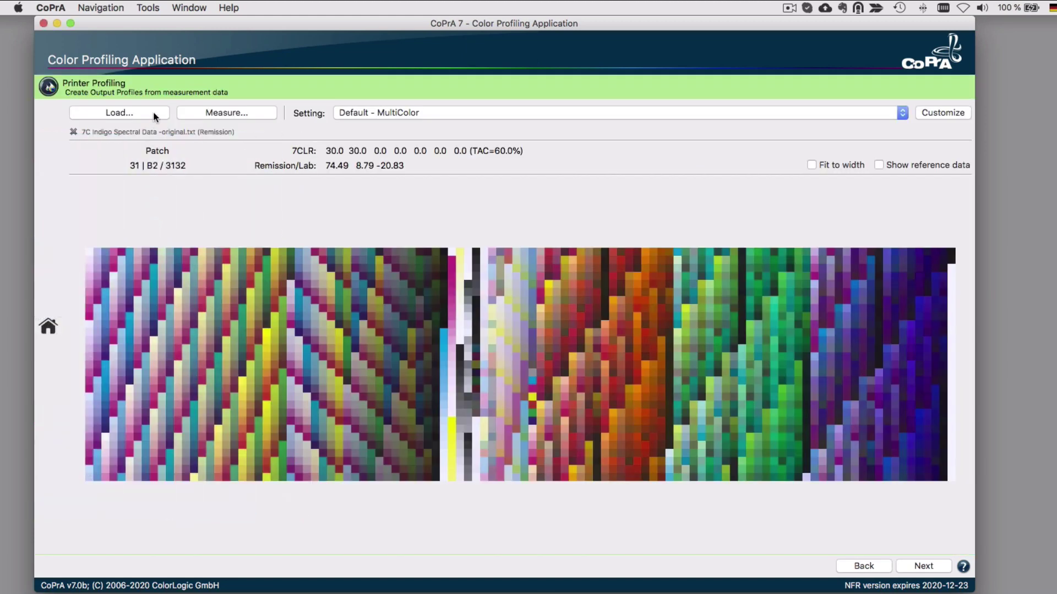
click(154, 112)
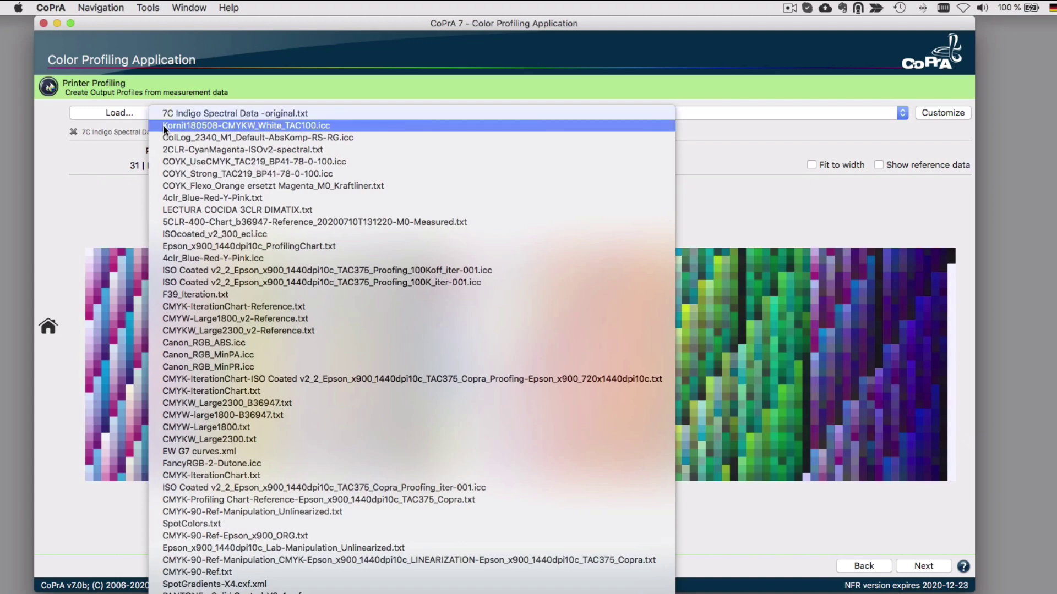
click(169, 155)
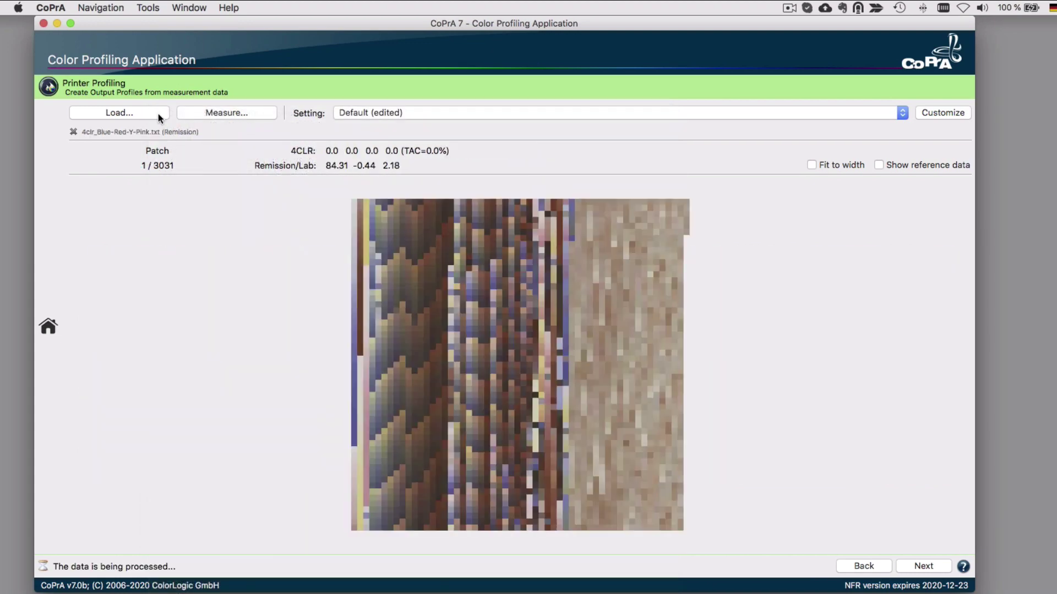
click(157, 112)
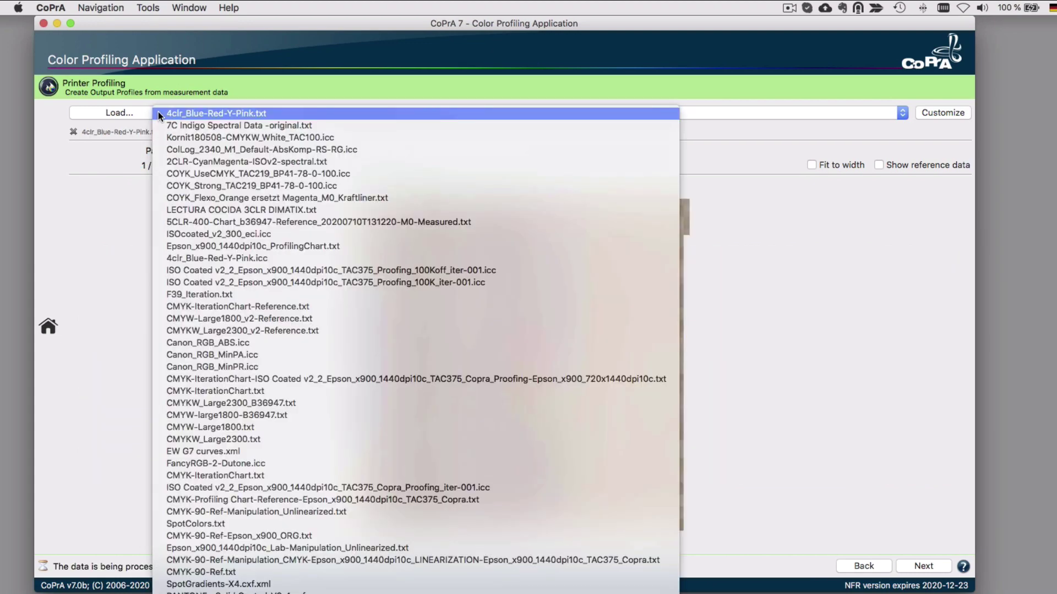
click(242, 125)
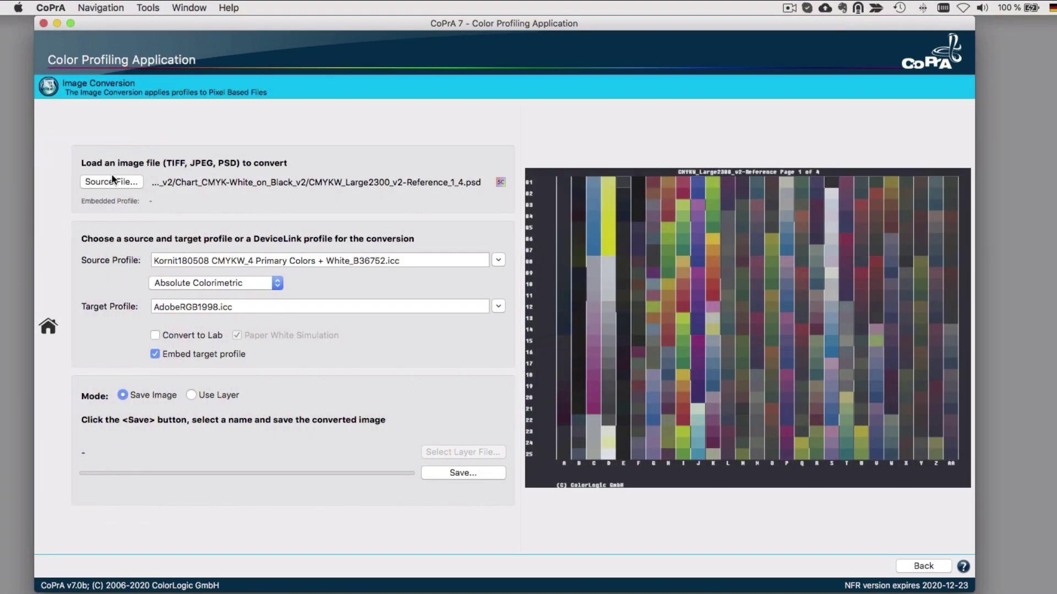
Step: Check the DeviceLink Target and Source Profile lists, leaving both unchanged
click(112, 179)
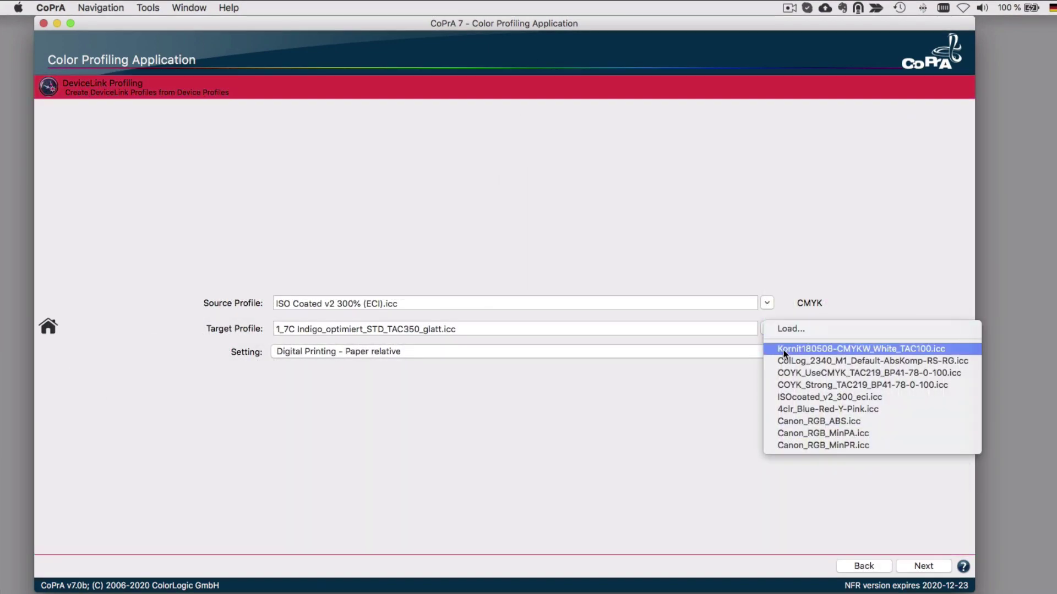
click(769, 303)
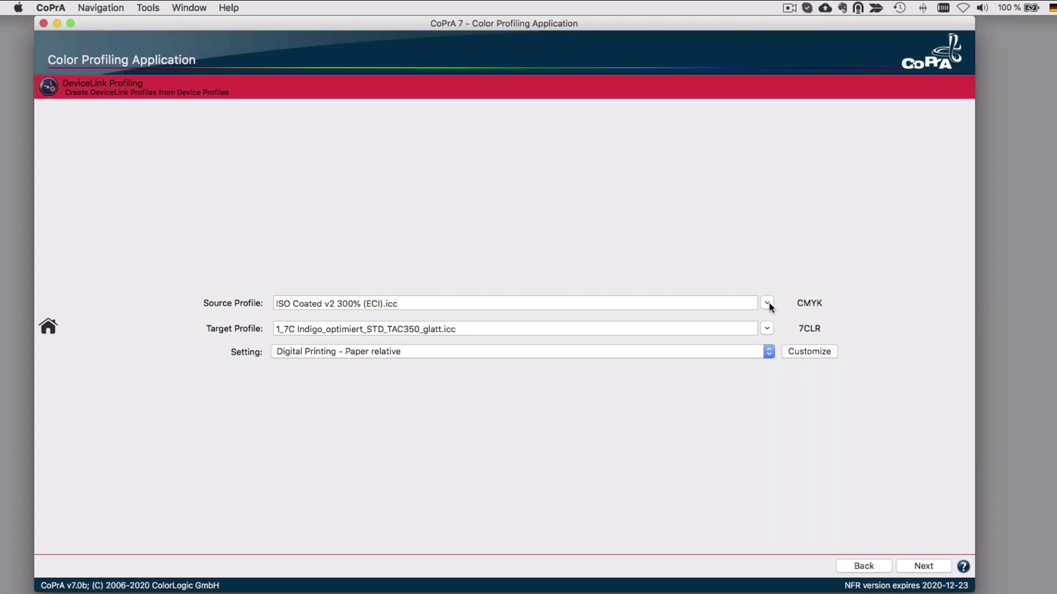
click(768, 303)
Step: Customize the DeviceLink rendering and switch its Mode to Automatic Paper Absolute
click(803, 353)
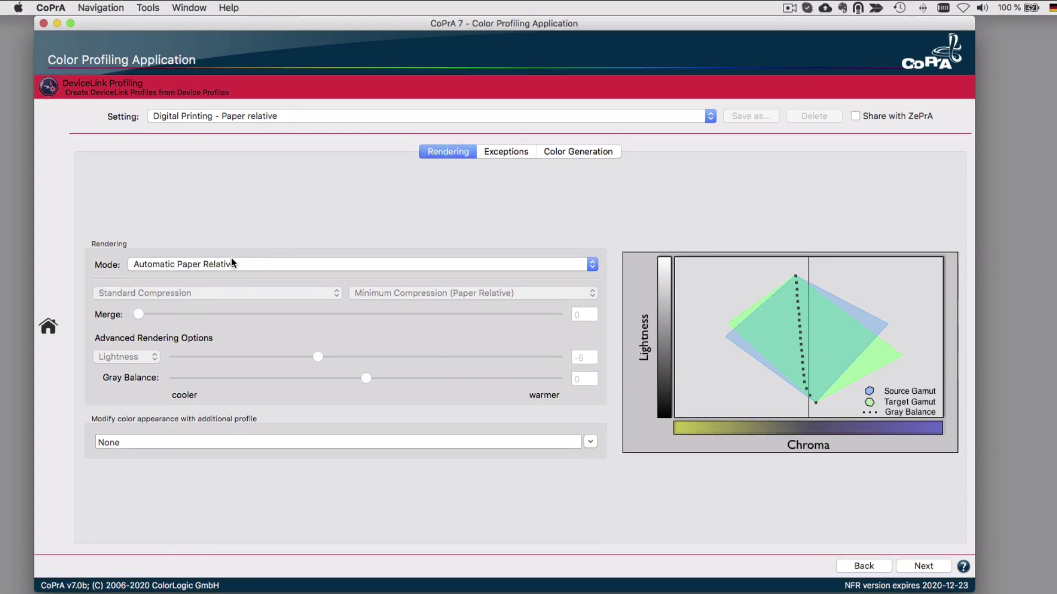
click(267, 264)
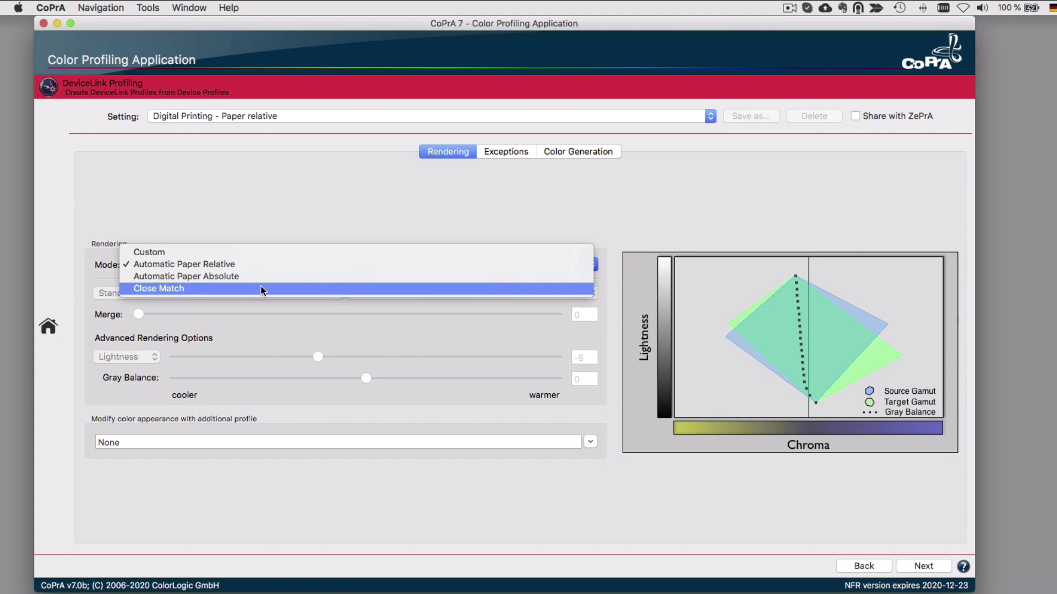
click(233, 277)
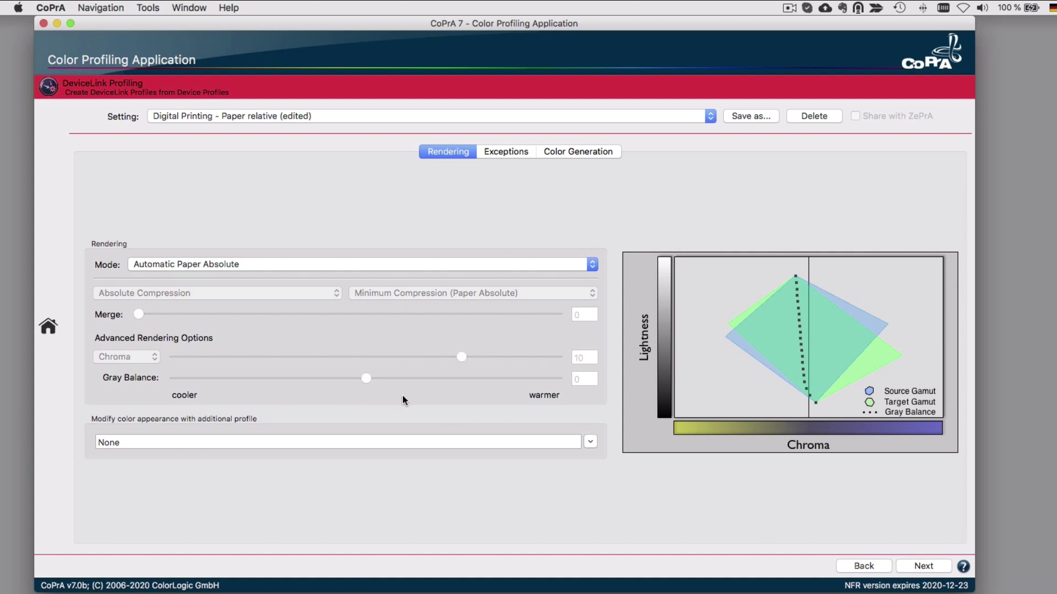
Step: Set rendering Mode to Custom with Relative Colorimetric and Minimum Compression (Paper Relative)
click(232, 263)
click(197, 239)
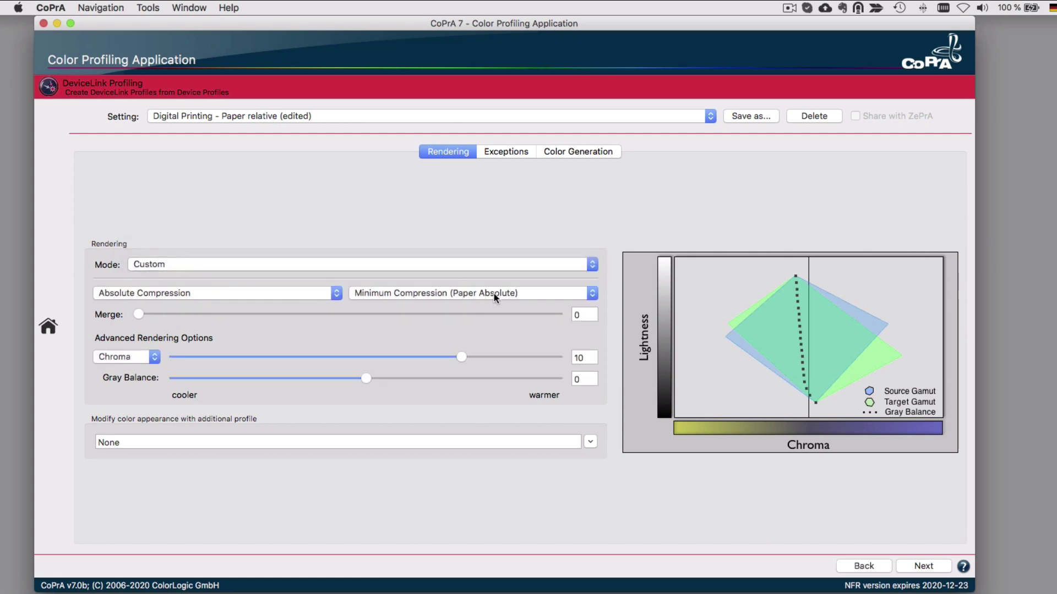
click(209, 292)
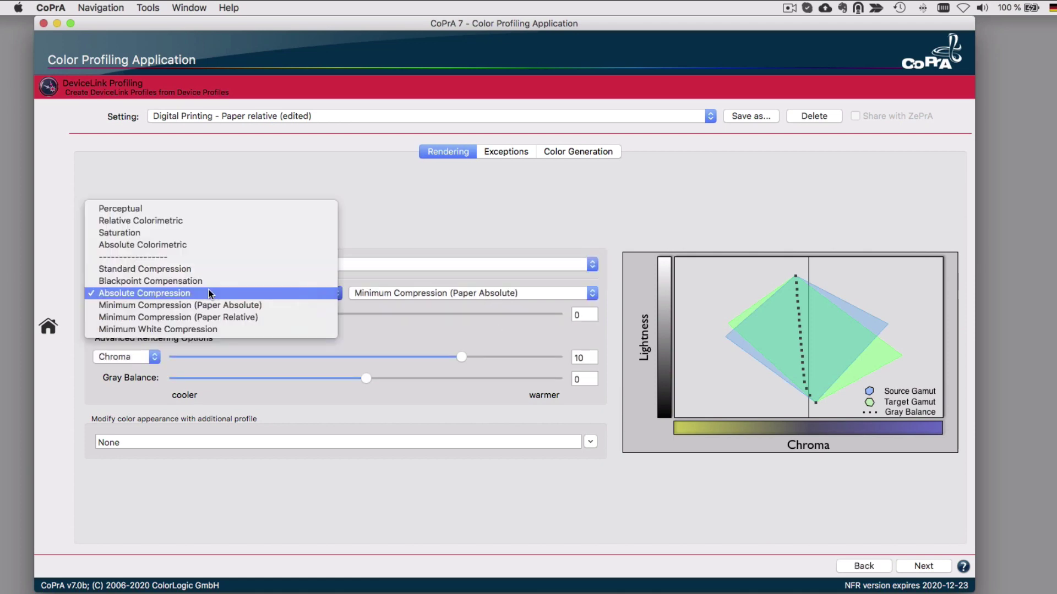
click(207, 221)
click(451, 292)
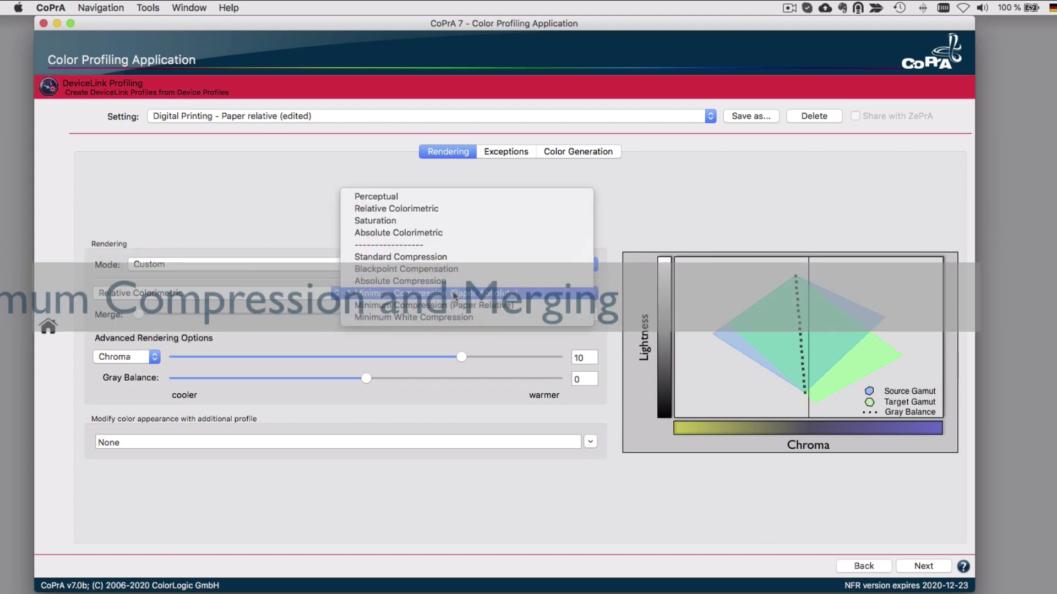
click(496, 305)
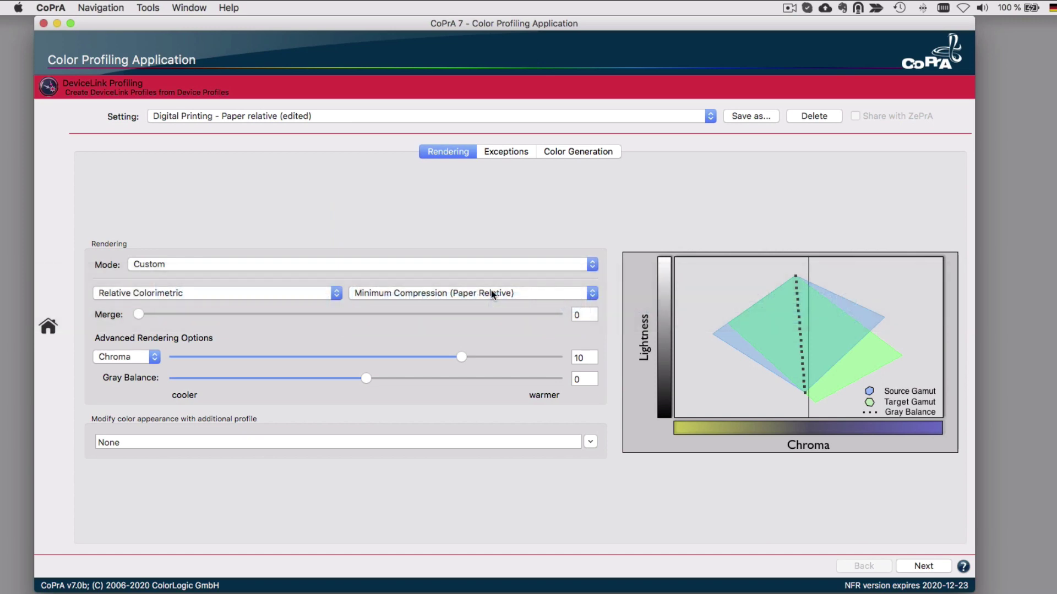
Step: Raise Merge to 100, reviewing the intent and compression options without changing them
click(525, 292)
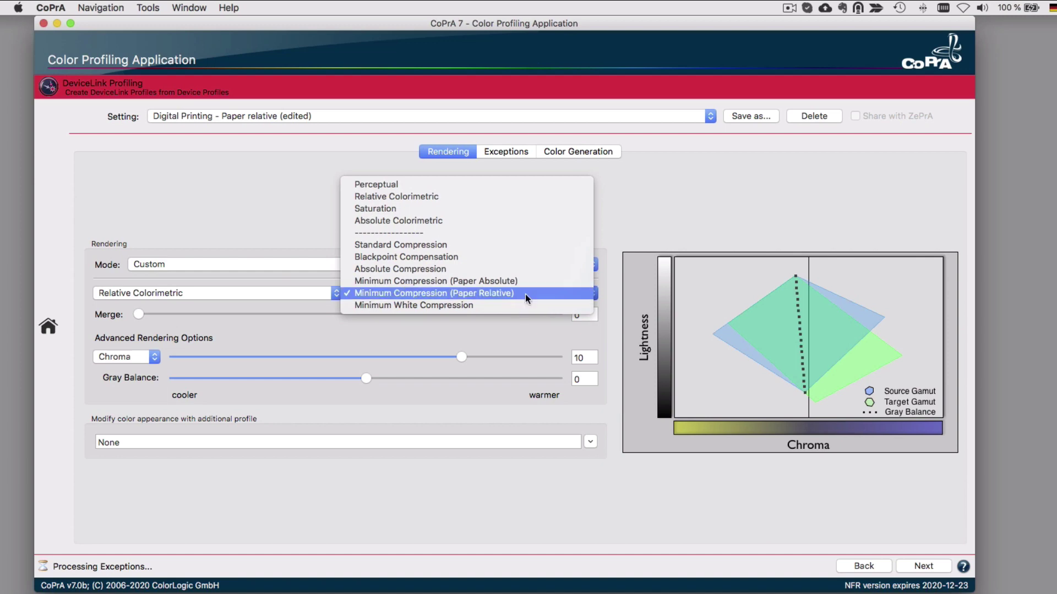
click(133, 319)
drag(138, 315, 600, 315)
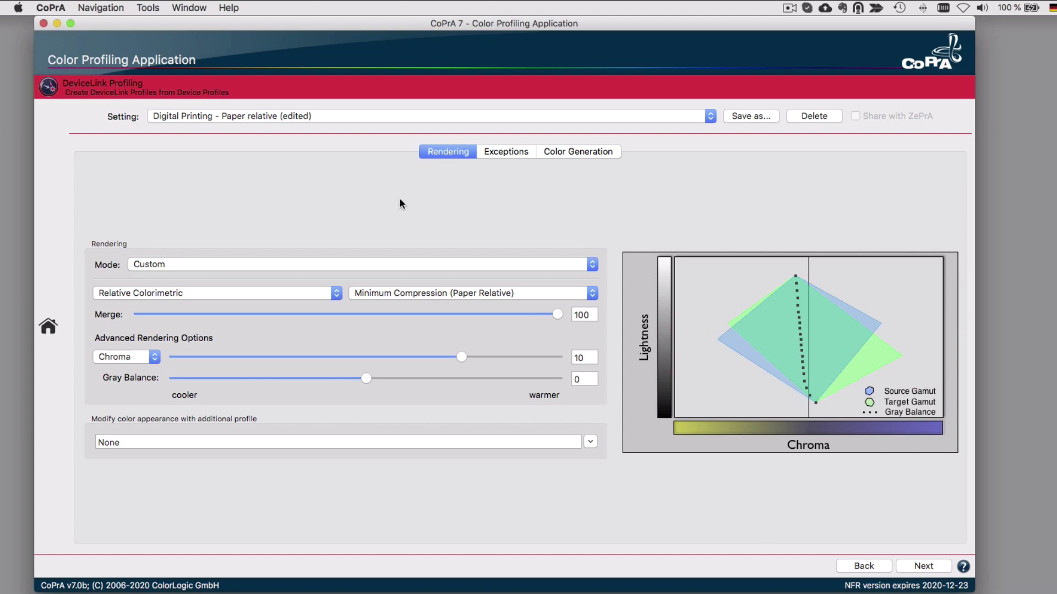
click(142, 293)
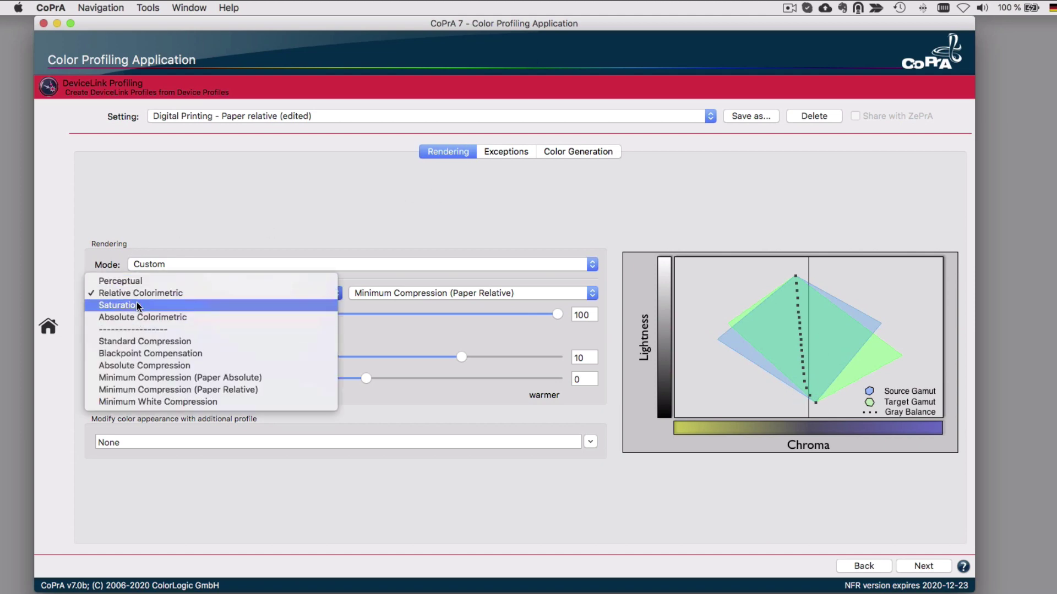
click(388, 291)
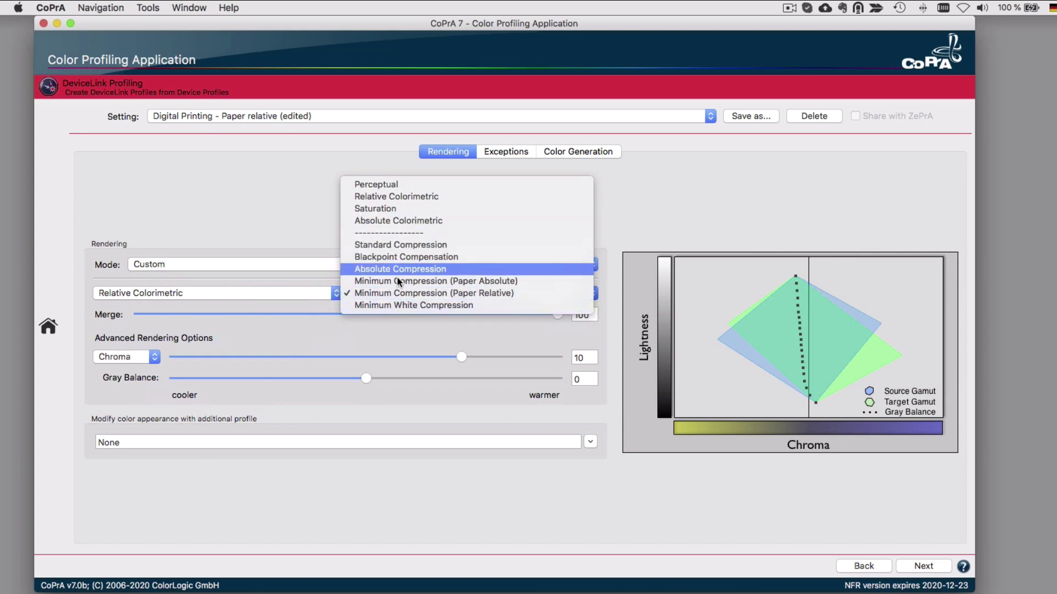
click(392, 324)
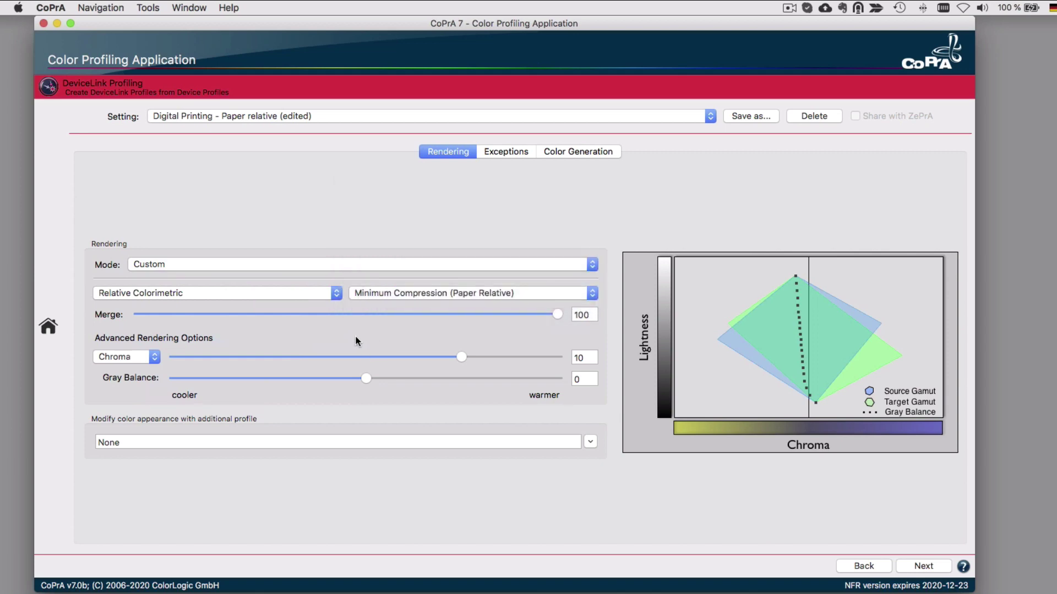
Step: In Profile Manager, filter by SaveInk Profiles, Linearization DeviceLinks, then Updated Profiles again
click(47, 325)
click(168, 452)
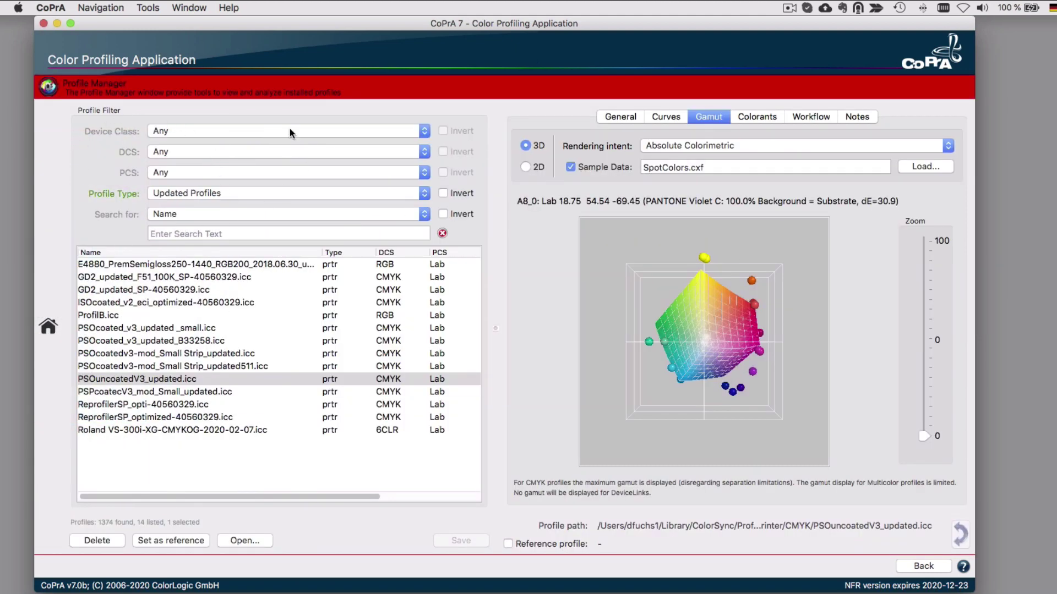
click(212, 193)
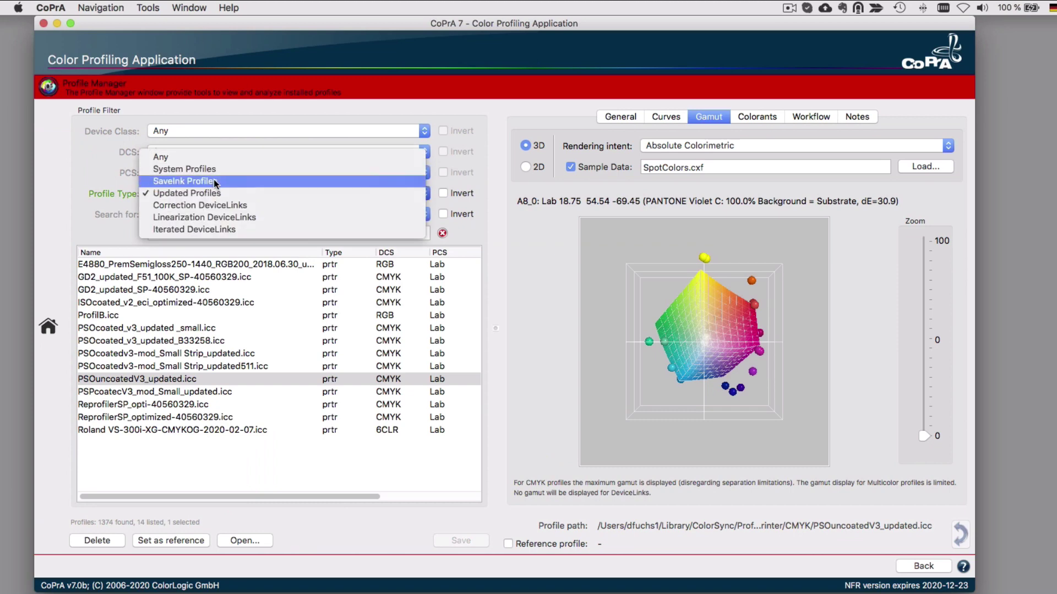
click(213, 181)
click(222, 193)
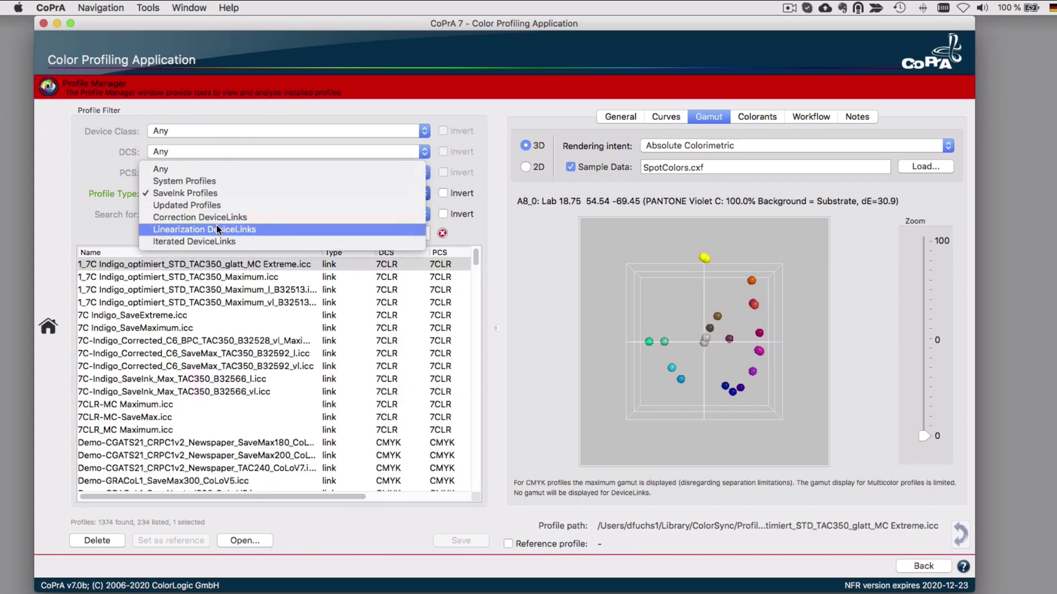
click(214, 229)
click(232, 193)
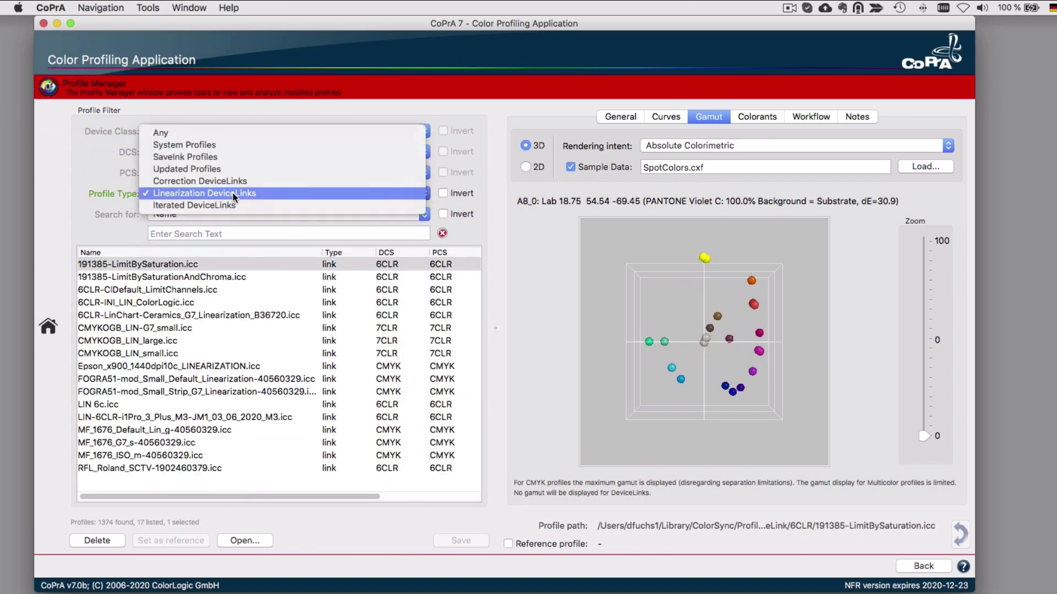
click(236, 169)
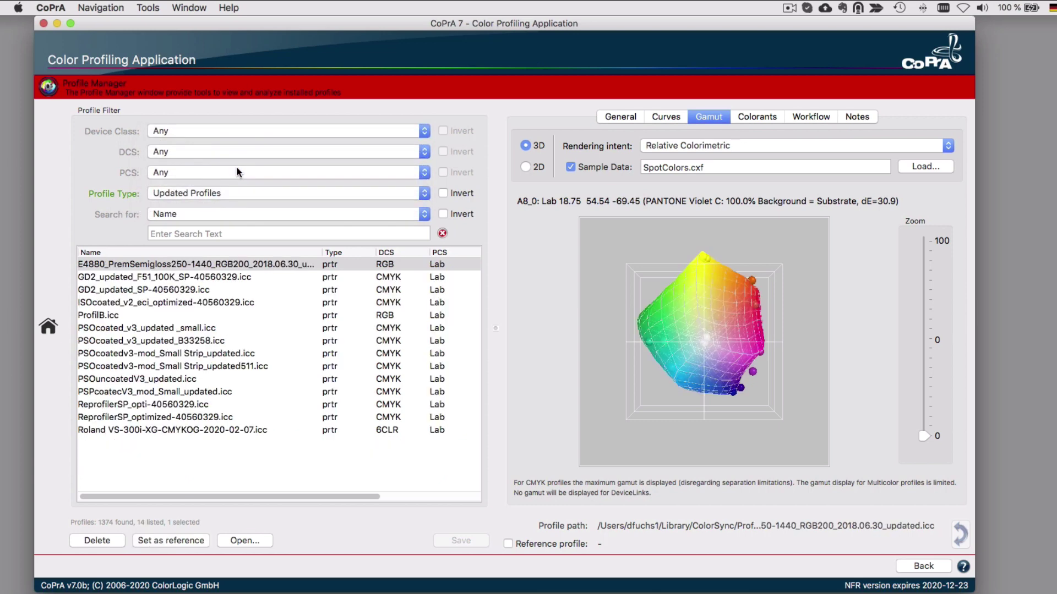
Step: View the PSOuncoatedV3_updated.icc gamut under Saturation, then Absolute Colorimetric intent
click(164, 380)
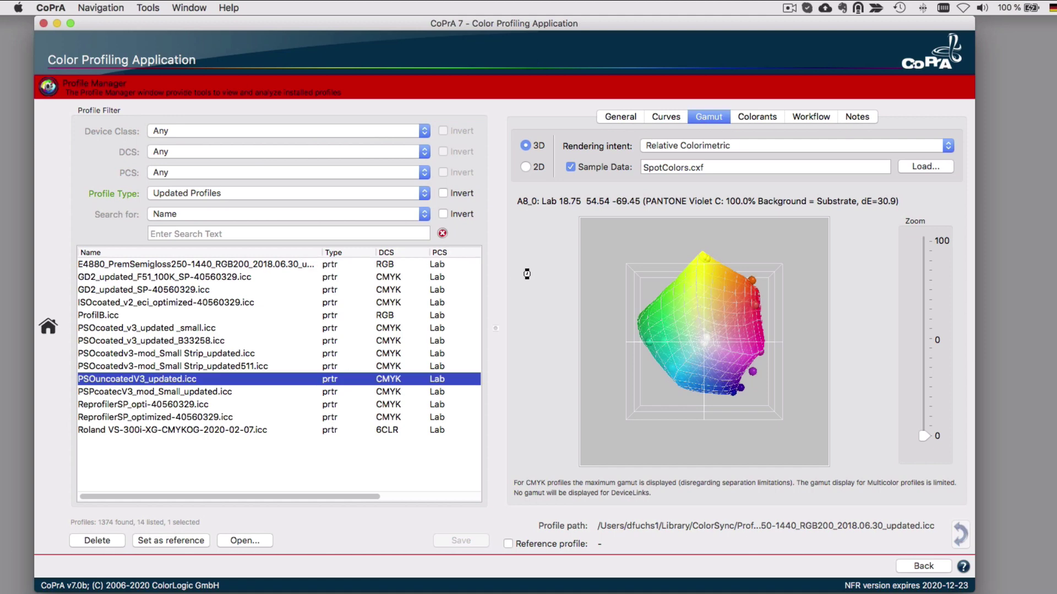
mouse_move(705, 347)
mouse_down()
mouse_move(701, 315)
mouse_move(699, 340)
mouse_up()
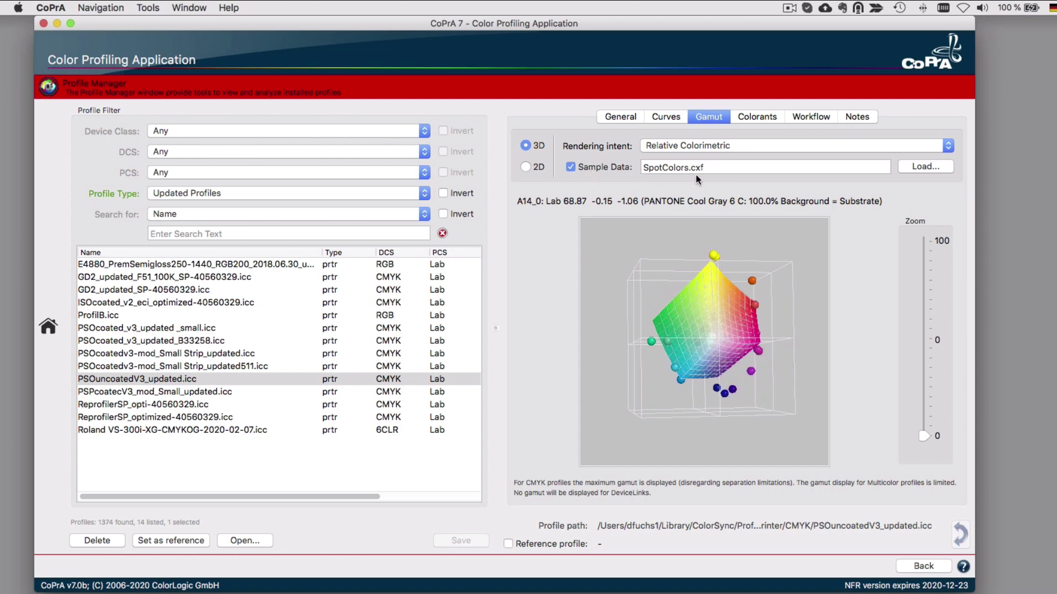
click(719, 146)
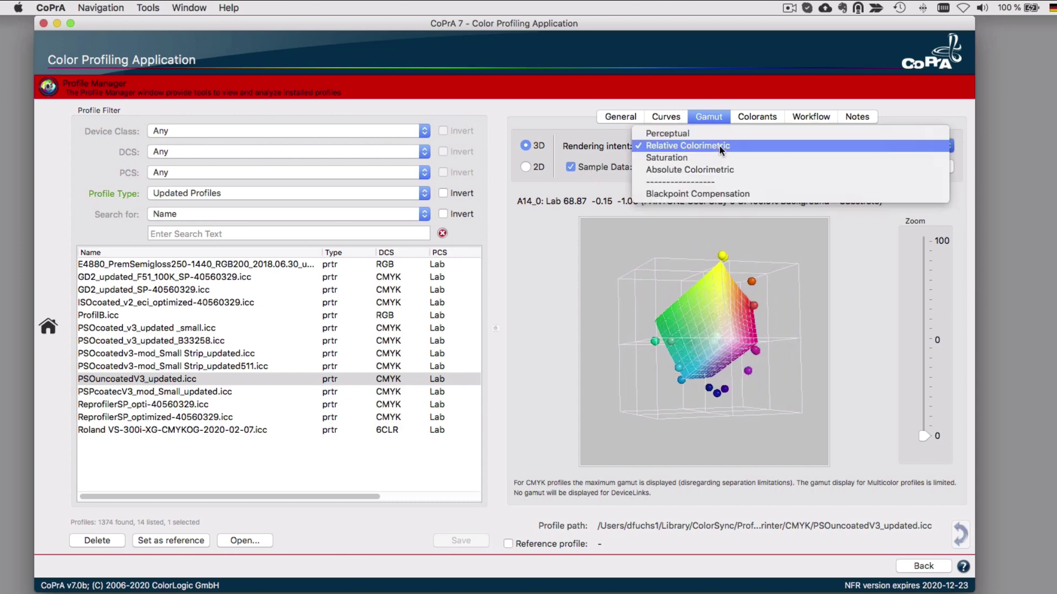
click(714, 159)
click(719, 145)
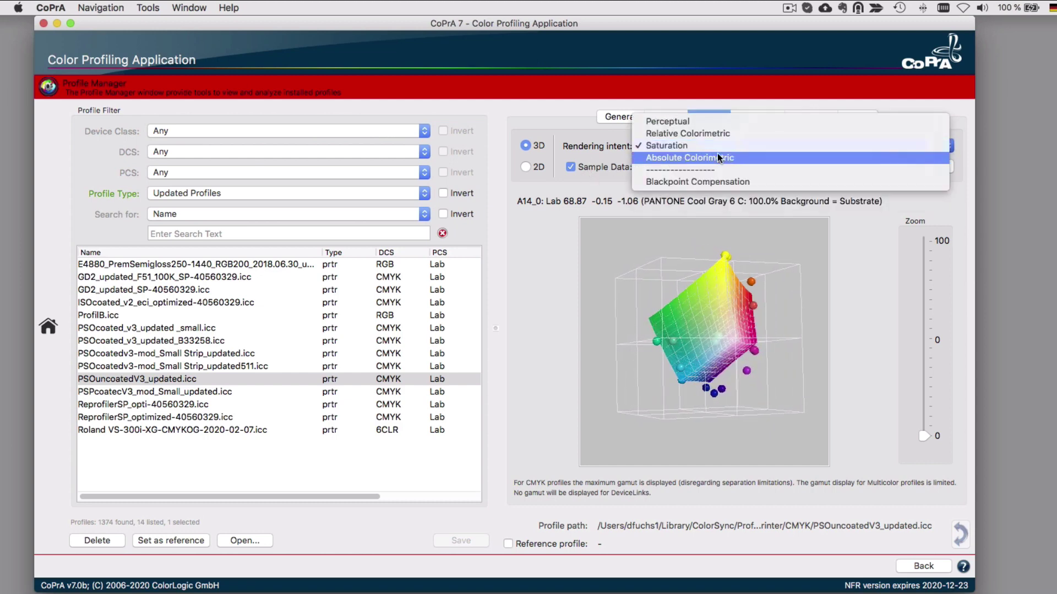
click(715, 160)
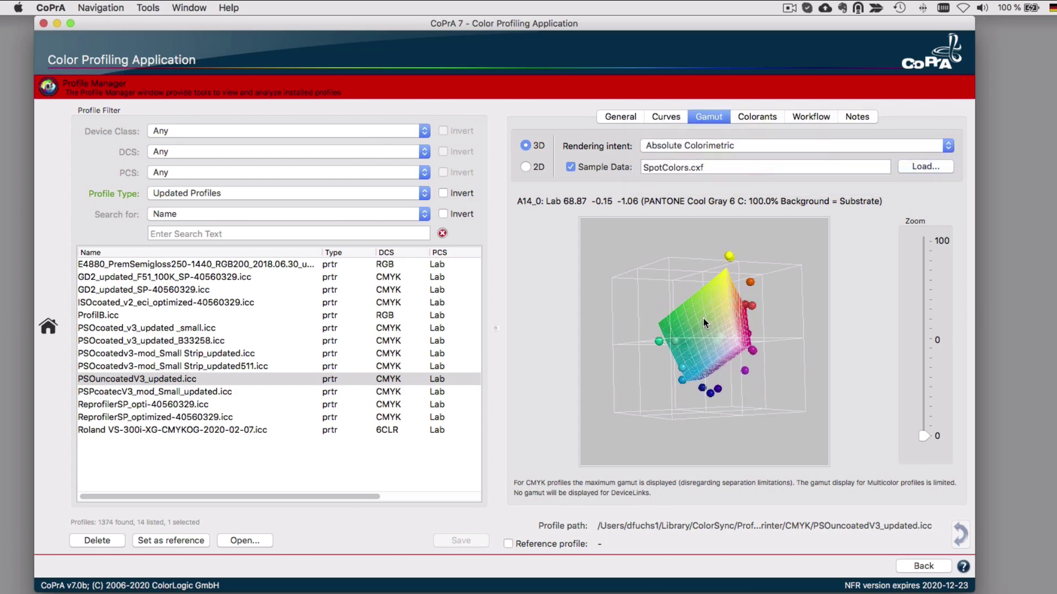
Step: Inspect spot colours PANTONE 3268 C, Process Blue C, Reflex Blue C and Purple C
mouse_move(749, 281)
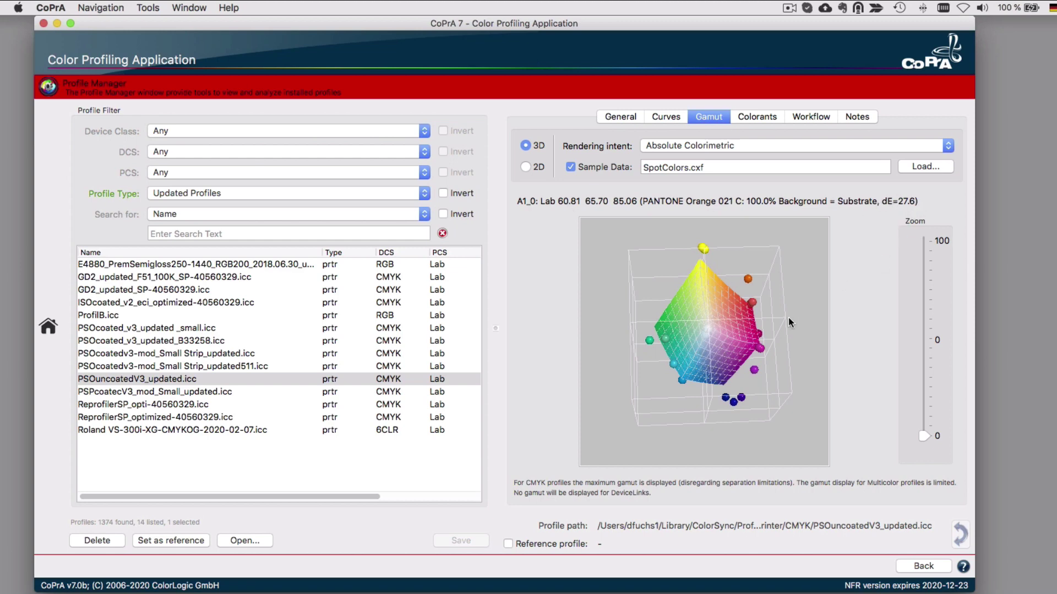
click(650, 340)
click(666, 340)
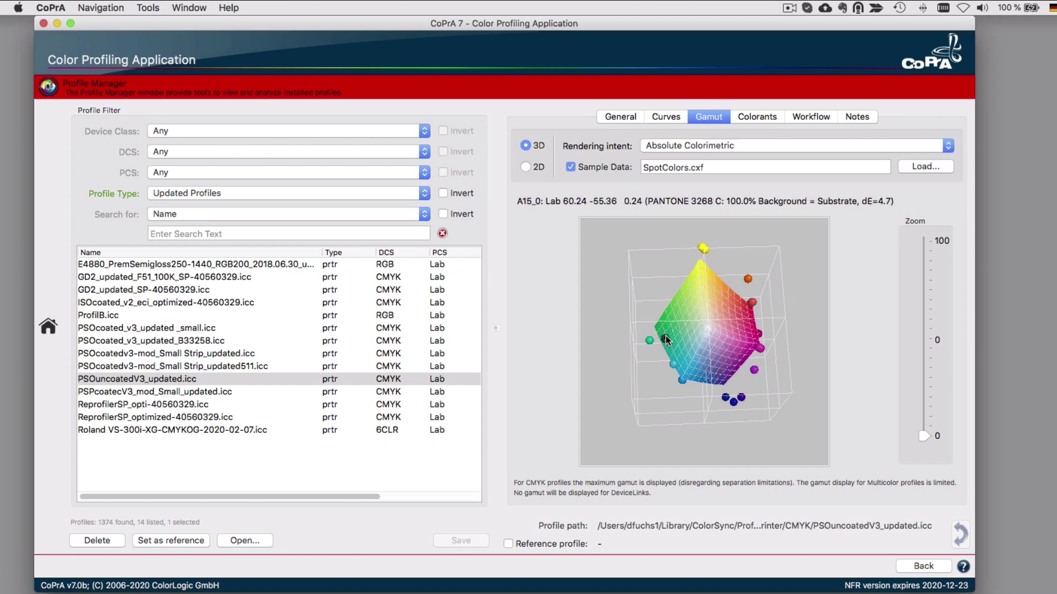
click(673, 364)
click(681, 381)
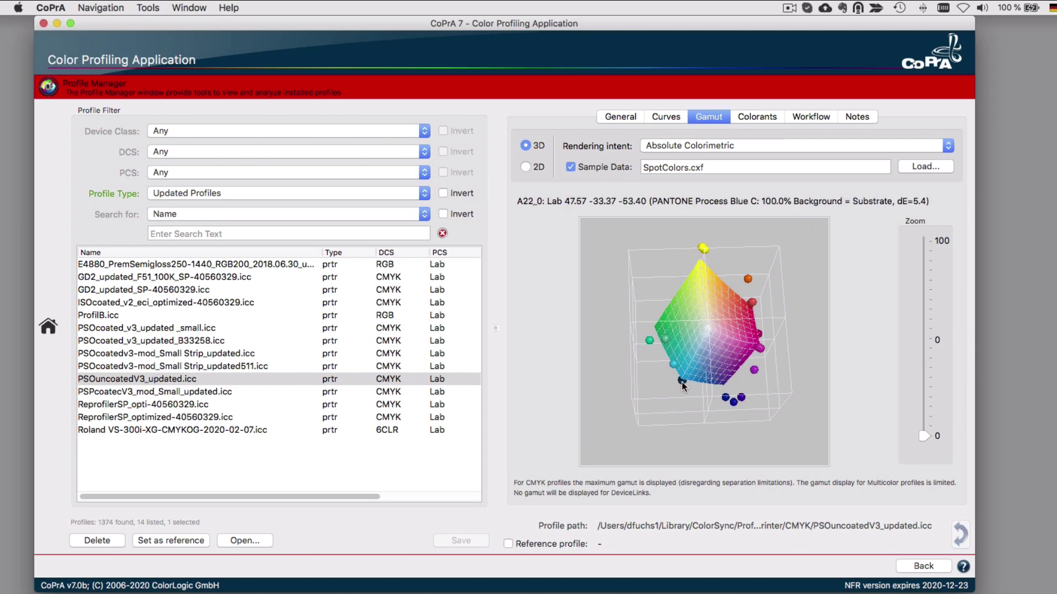
click(725, 398)
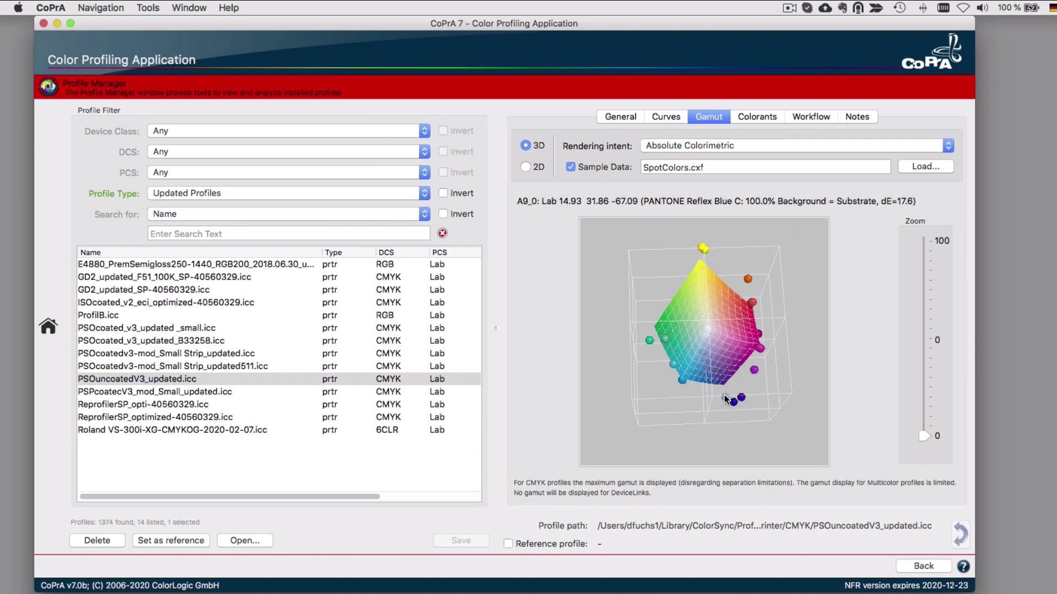
click(754, 369)
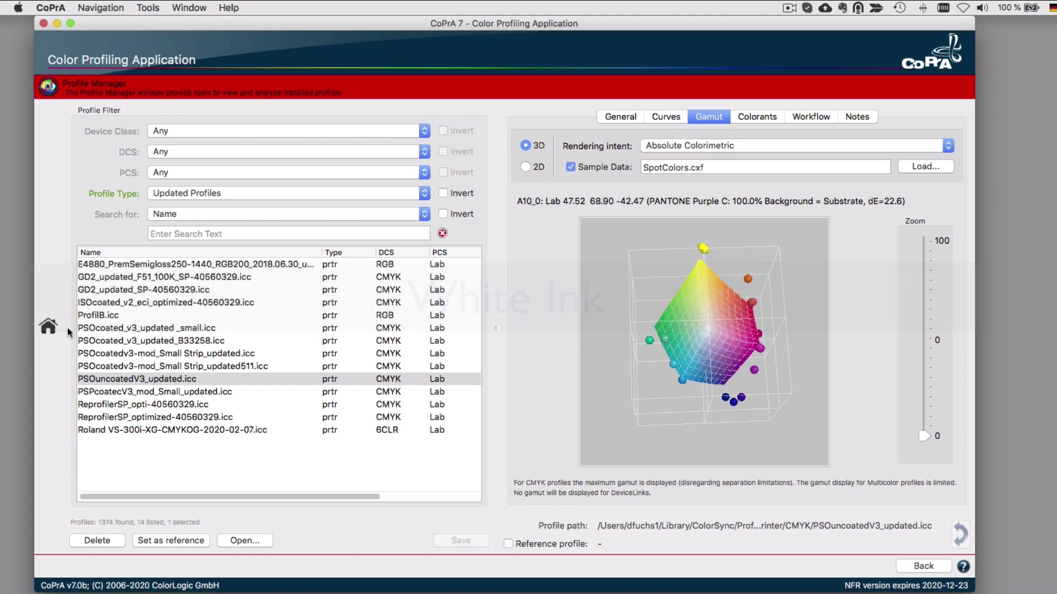
Step: Start a printer profile from Kornit180508-CMYKW_White_TAC100.icc using White ink + 4 Primary Colors - Printing on Black
click(49, 328)
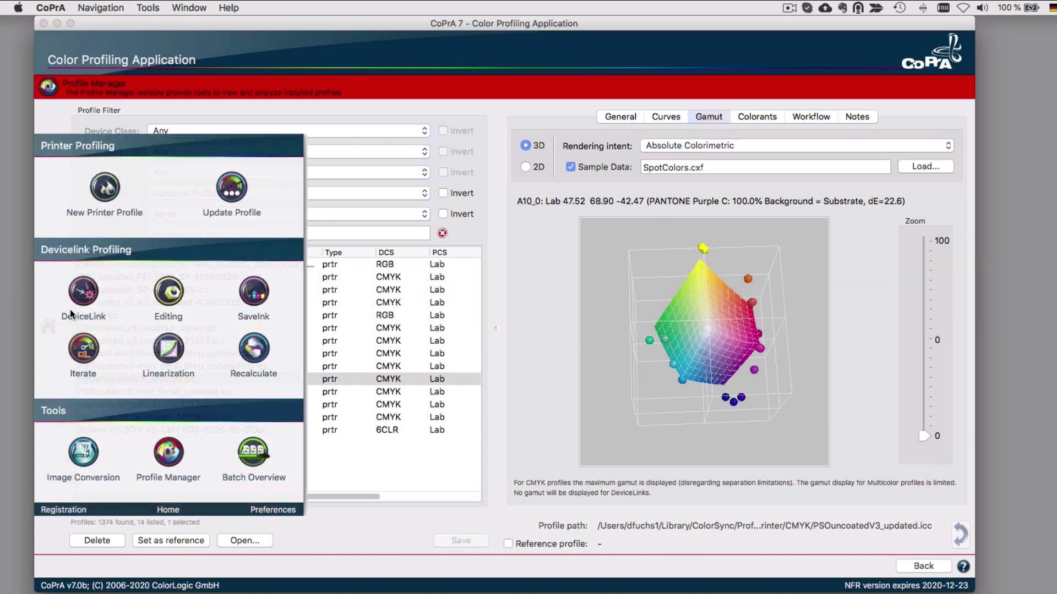
click(132, 213)
click(150, 110)
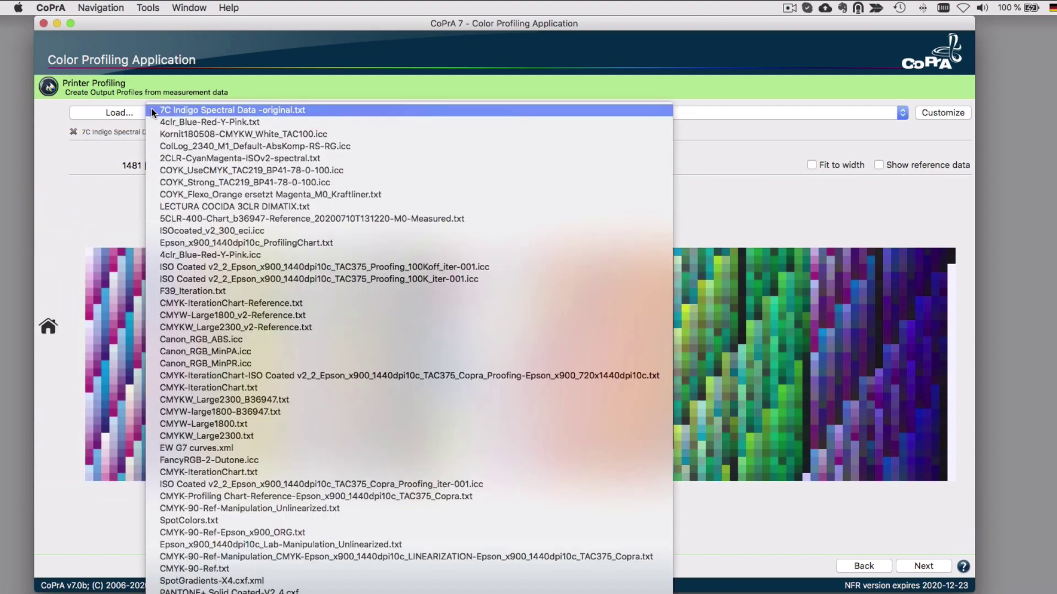
click(262, 131)
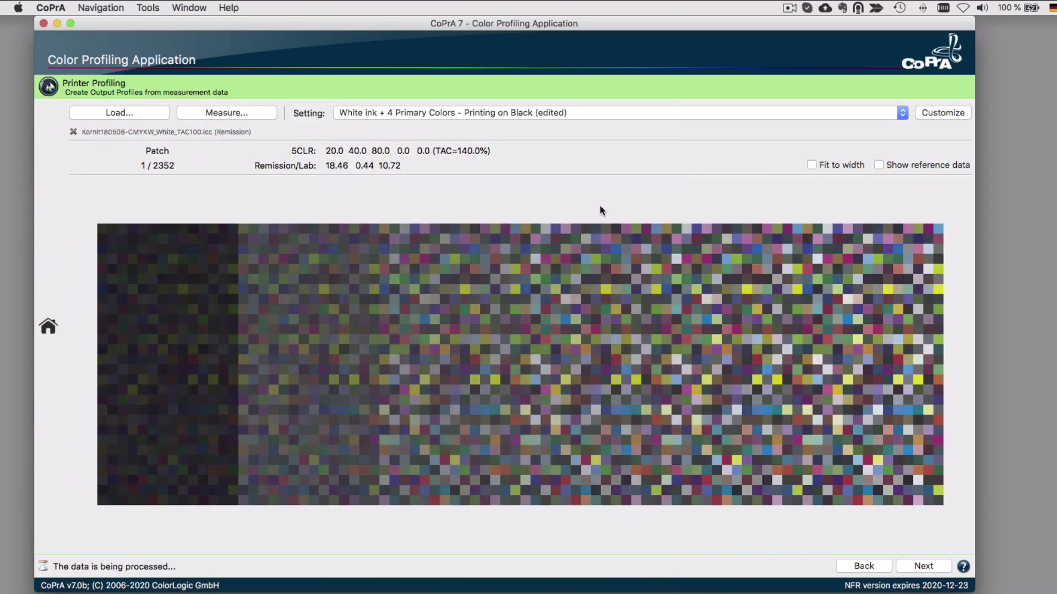
click(489, 114)
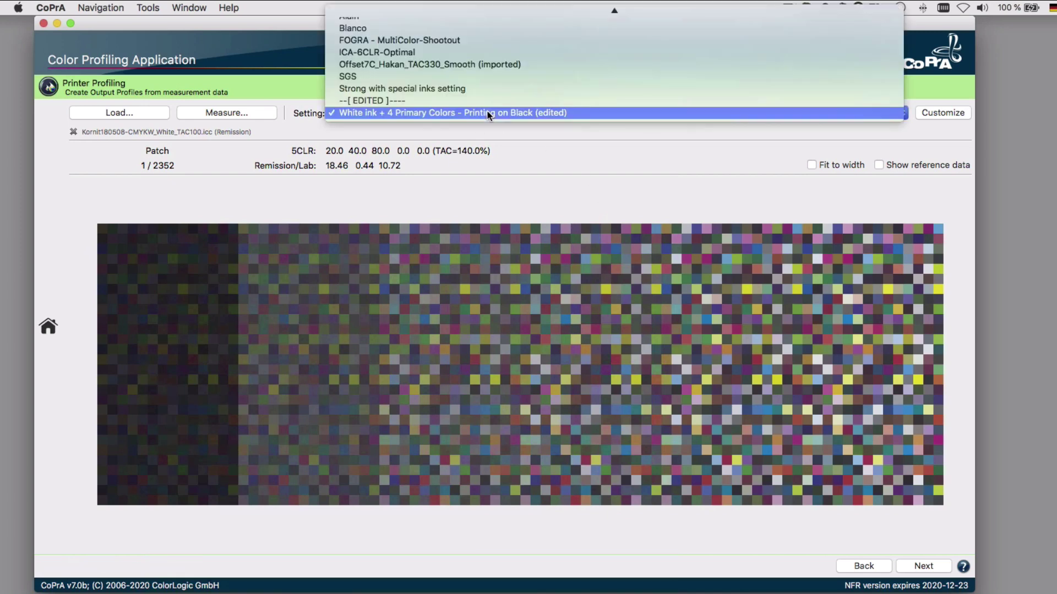
click(424, 57)
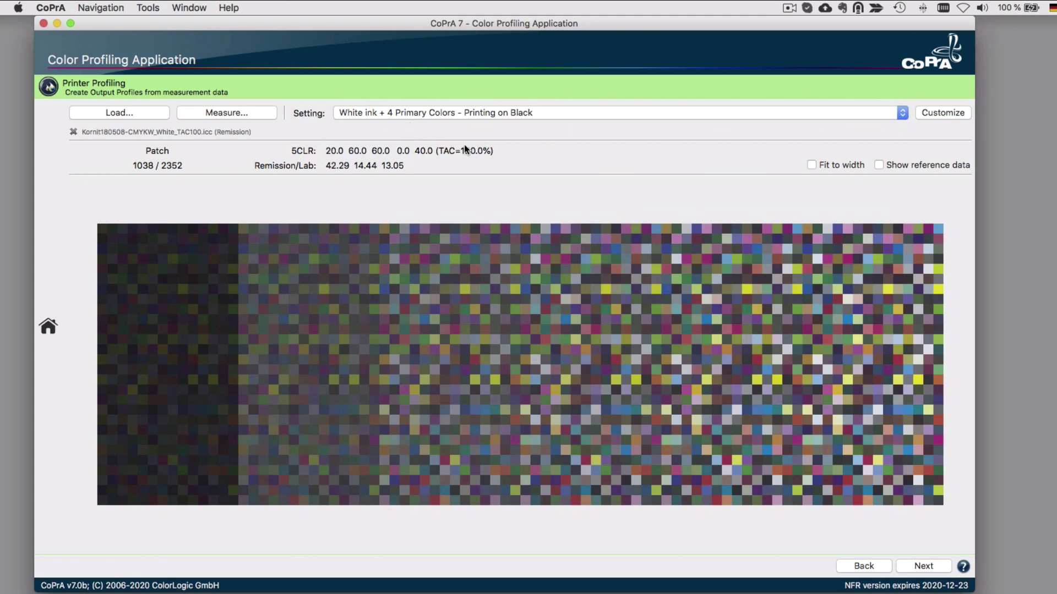
Step: Customize the setting and check Color Generation's Multicolor Mode, keeping CMYK+White
click(930, 112)
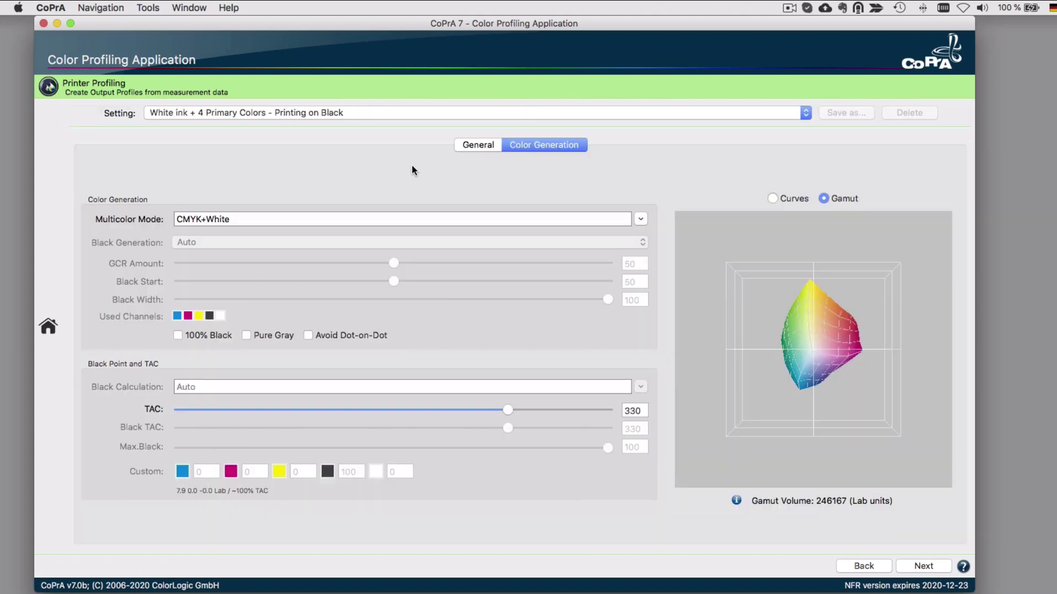
click(275, 221)
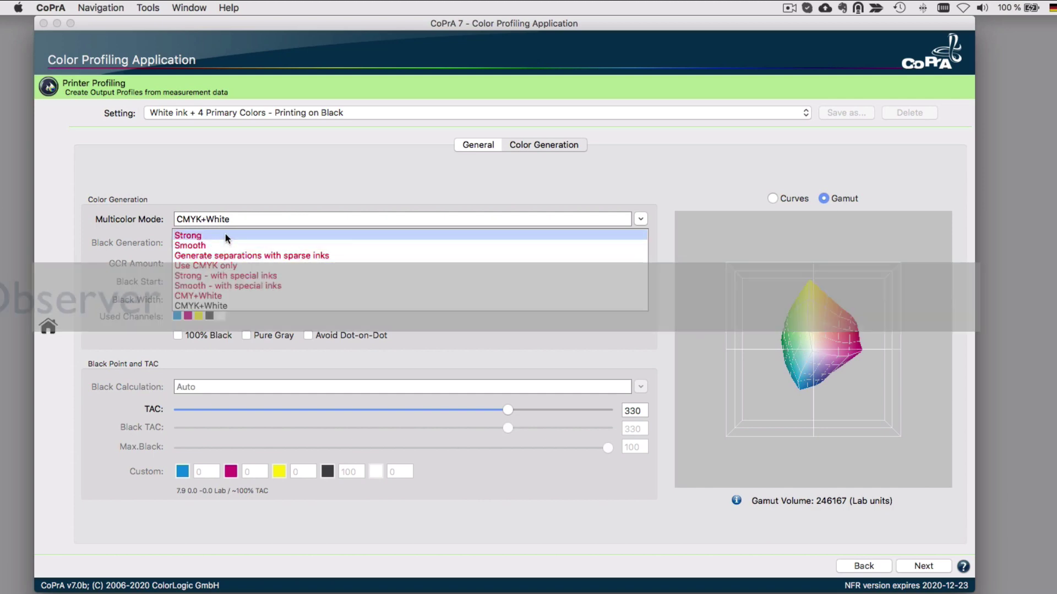
click(142, 237)
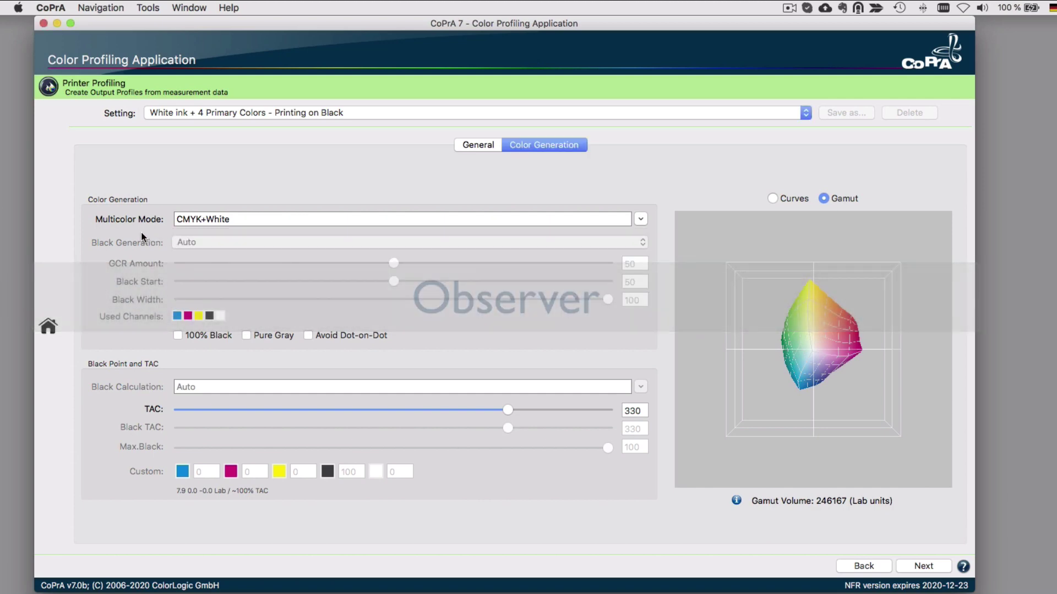
Step: In General settings, choose the D65 viewing condition and the 10 Degrees observer
click(476, 143)
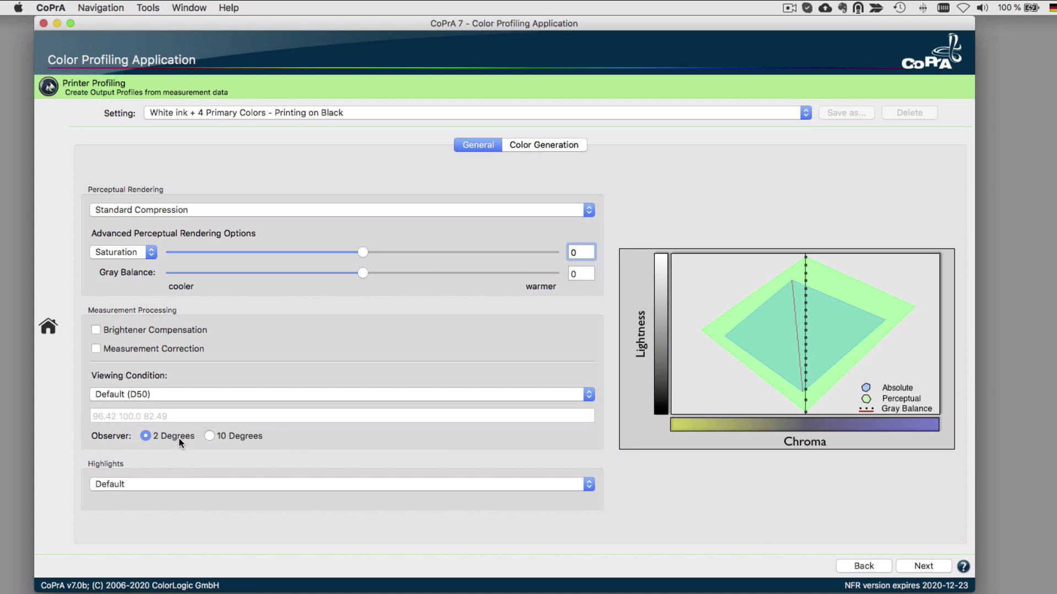
click(192, 393)
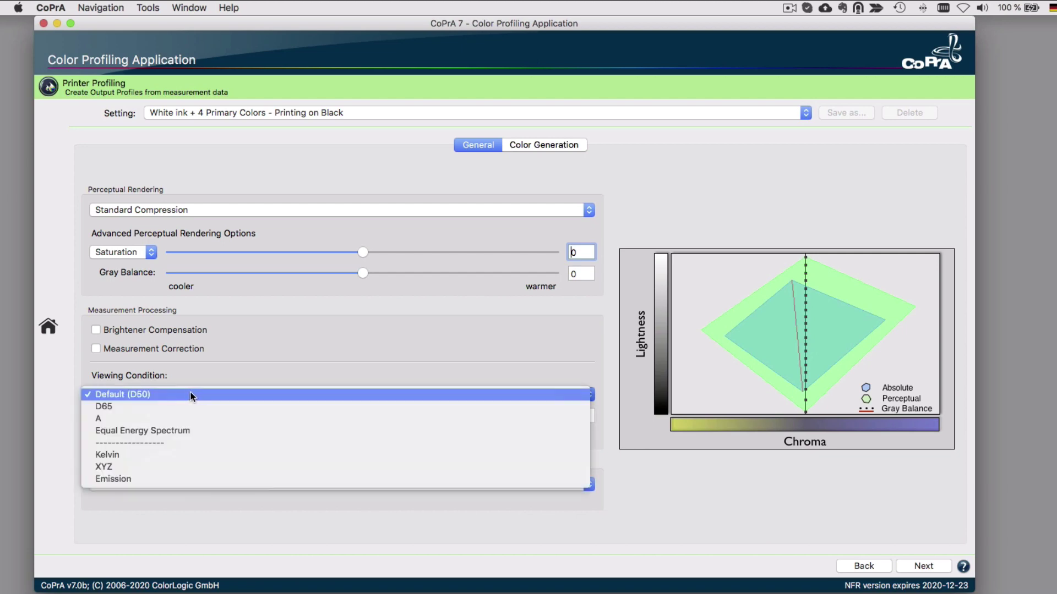
click(140, 407)
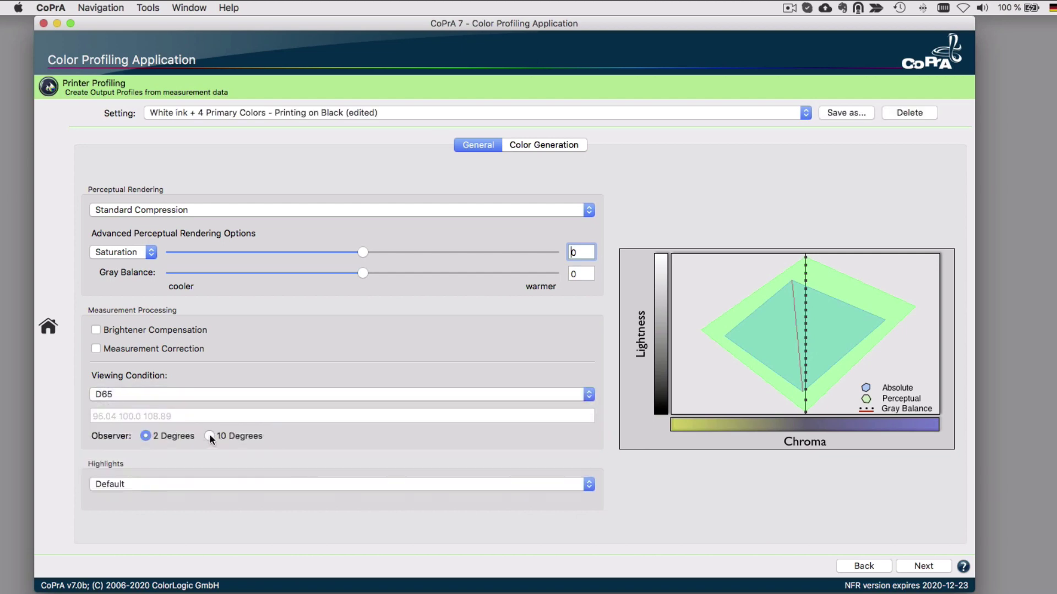
click(210, 435)
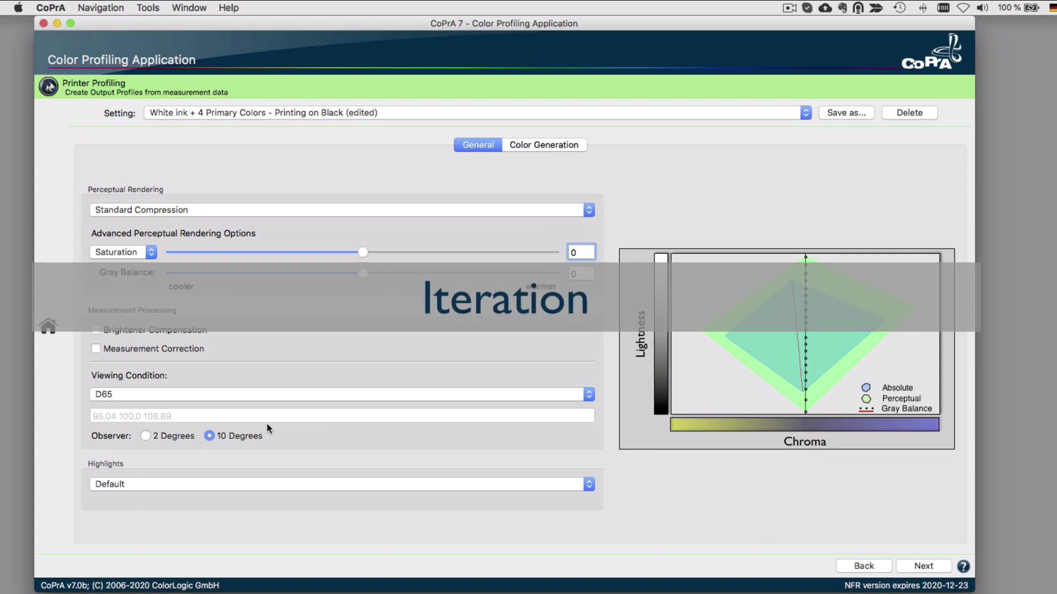
click(48, 326)
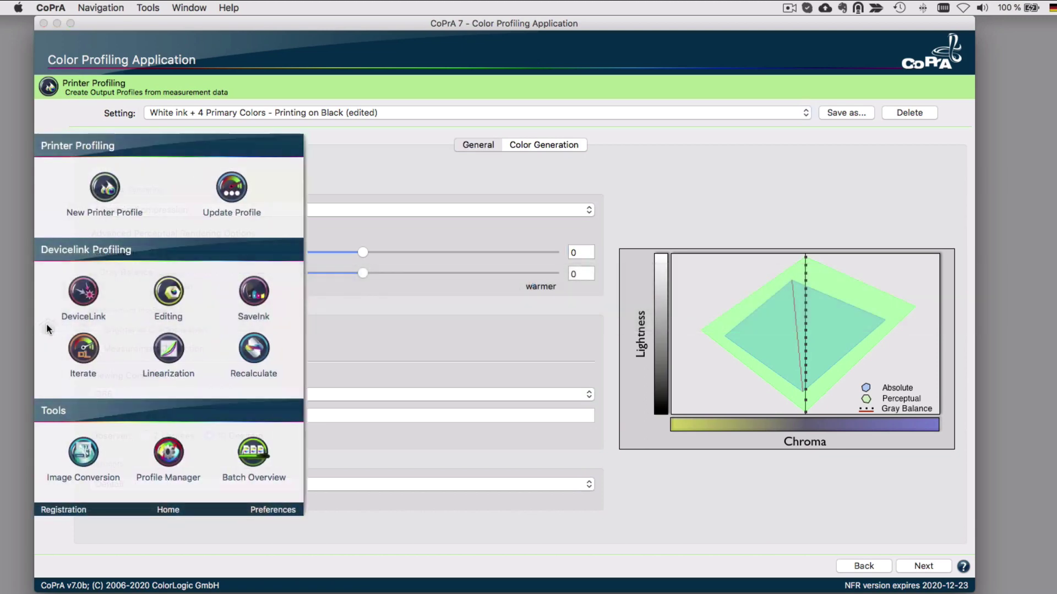
Step: Start a DeviceLink Iteration and load F39_Iteration.txt from Finder as its measurements
click(84, 350)
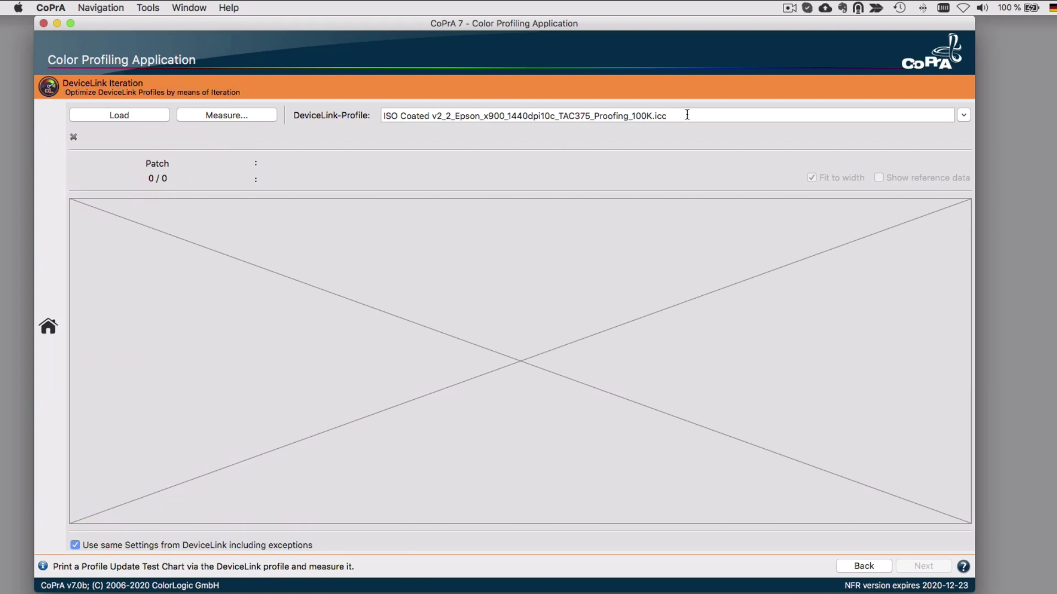
click(518, 115)
drag(517, 115, 365, 114)
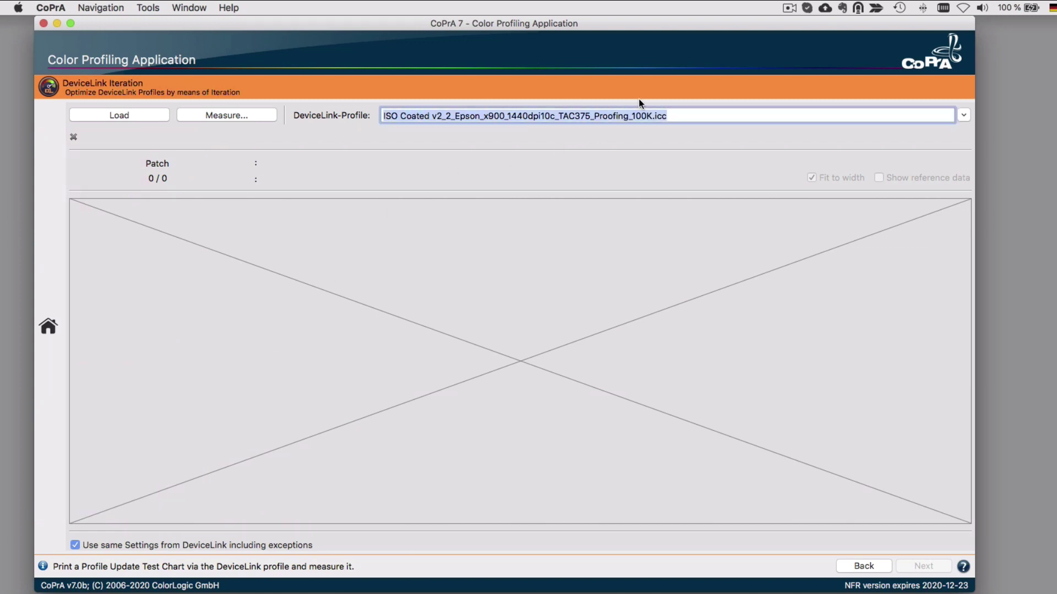
click(155, 114)
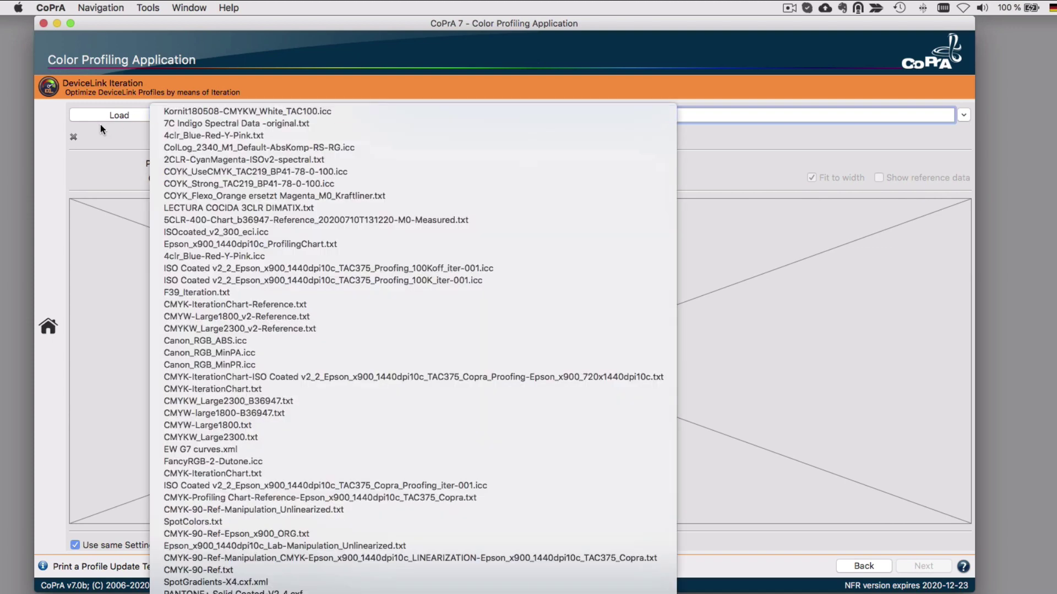
key(super+Tab)
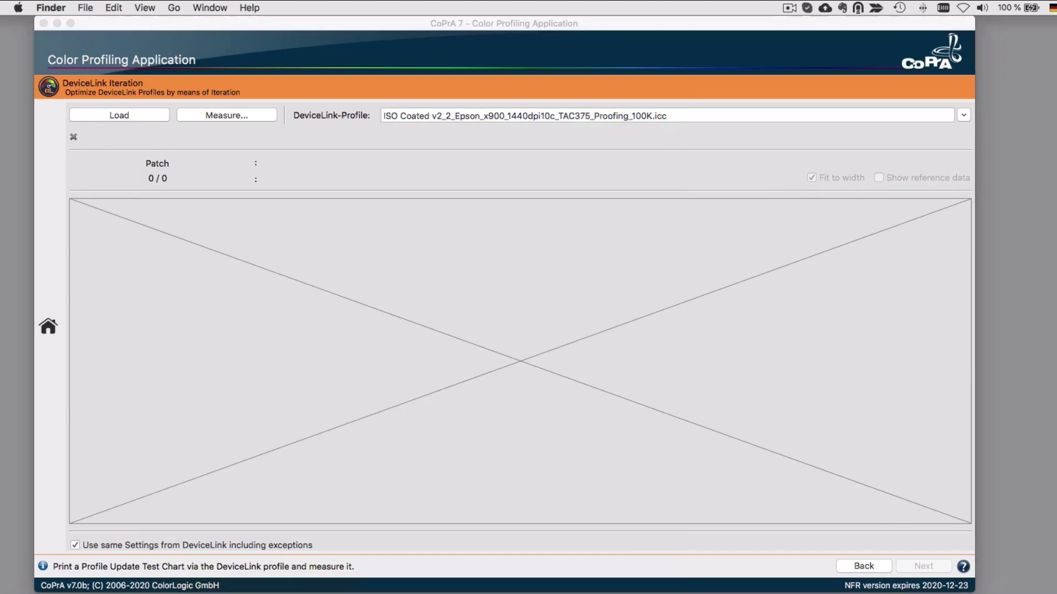
drag(330, 109, 130, 115)
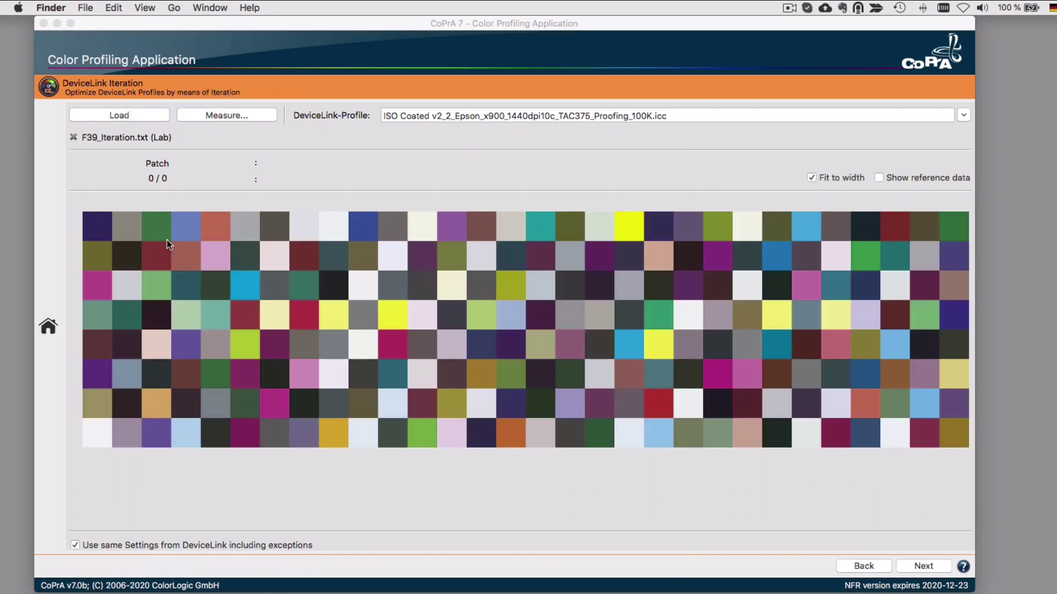
click(193, 509)
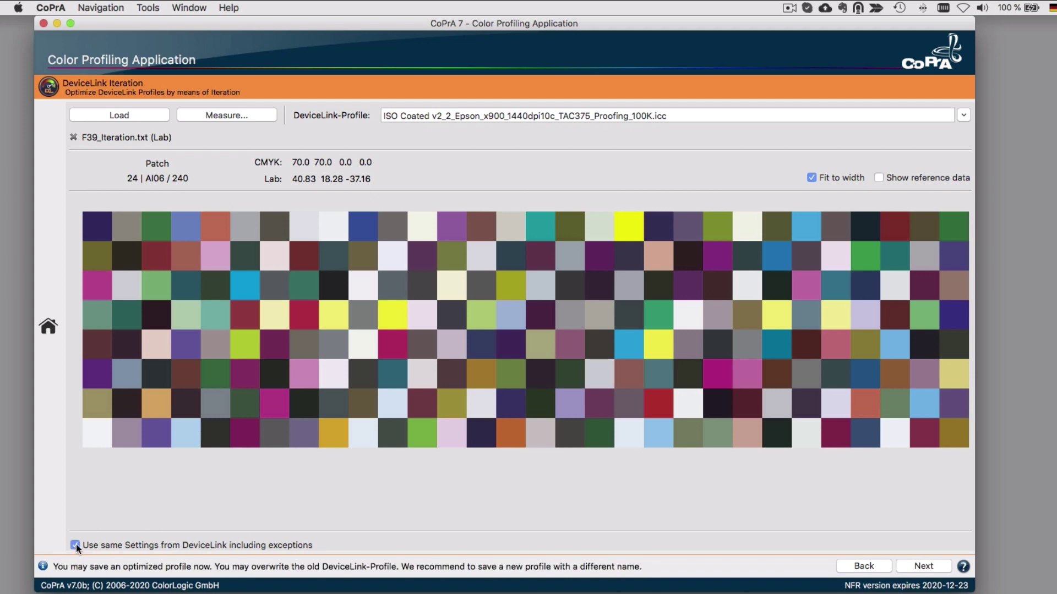
Step: Continue to the save page for the optimised _iter-001.icc DeviceLink
click(926, 568)
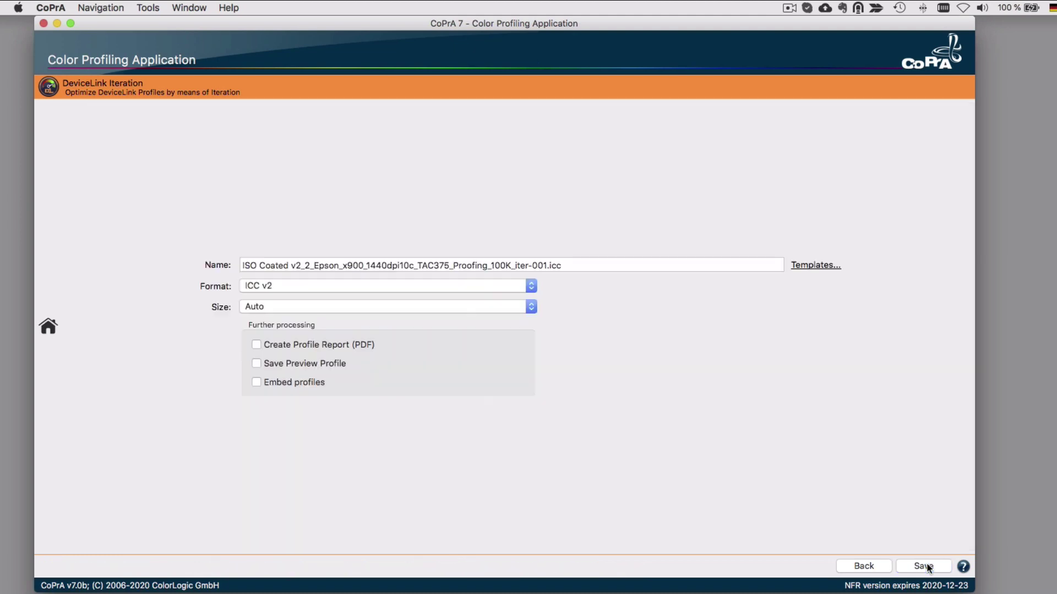